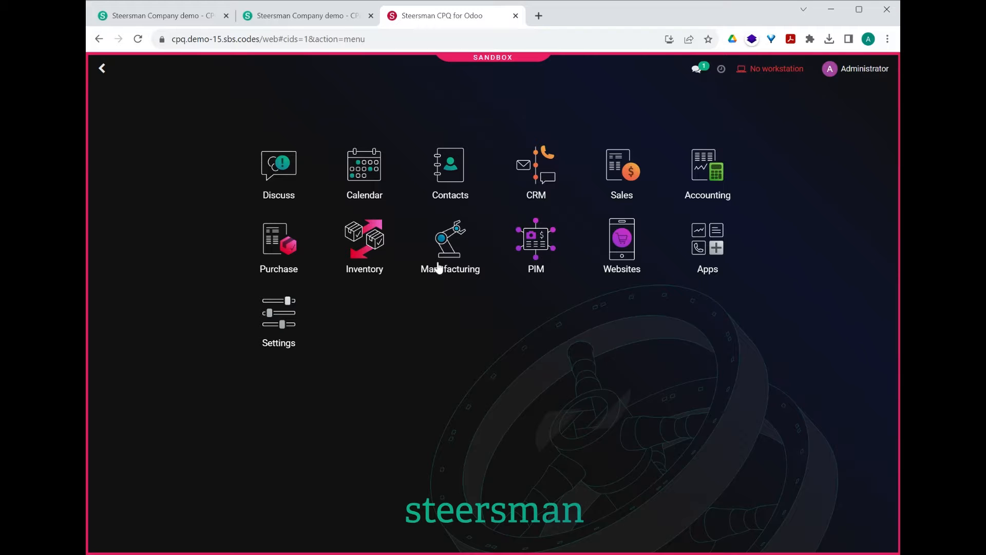
Step: Open the custom trailer configurator in the first demo store and read the Open Cargo Trailer's introduction text
click(176, 20)
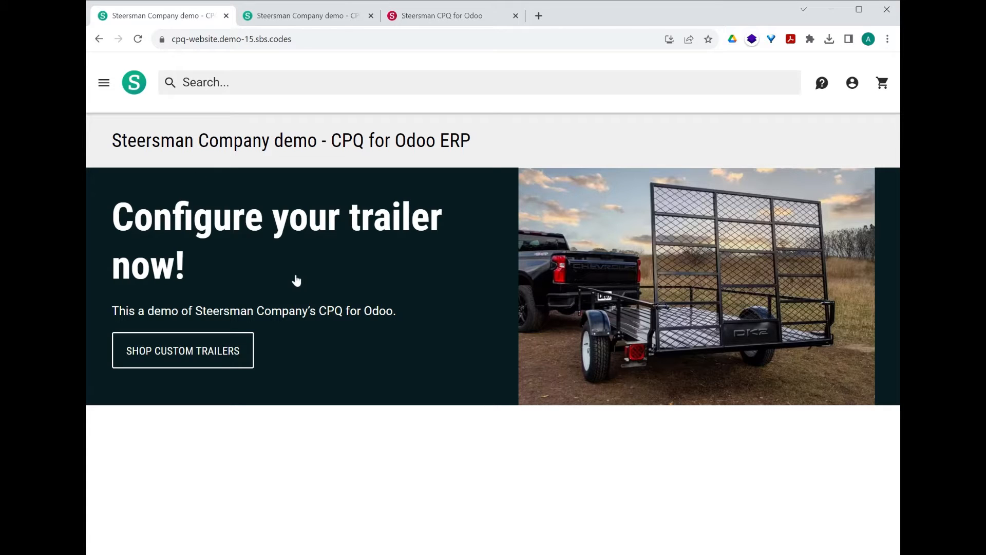
click(241, 265)
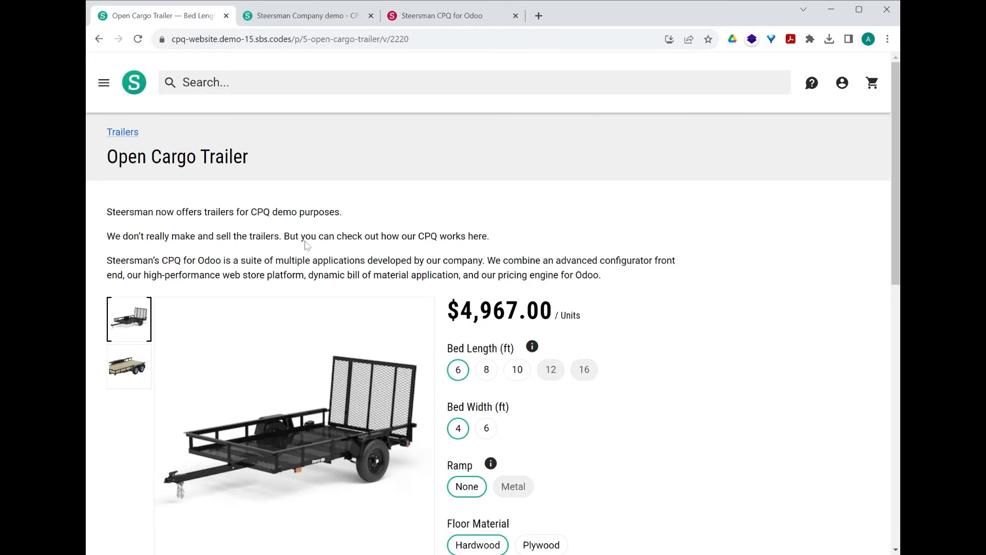
scroll(413, 212, down, 1)
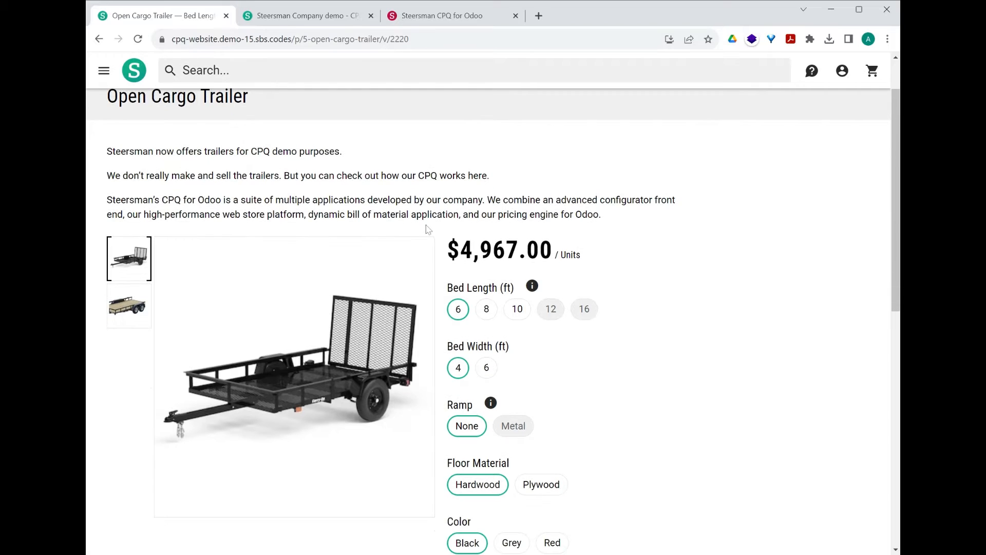
scroll(434, 216, down, 1)
scroll(468, 174, up, 1)
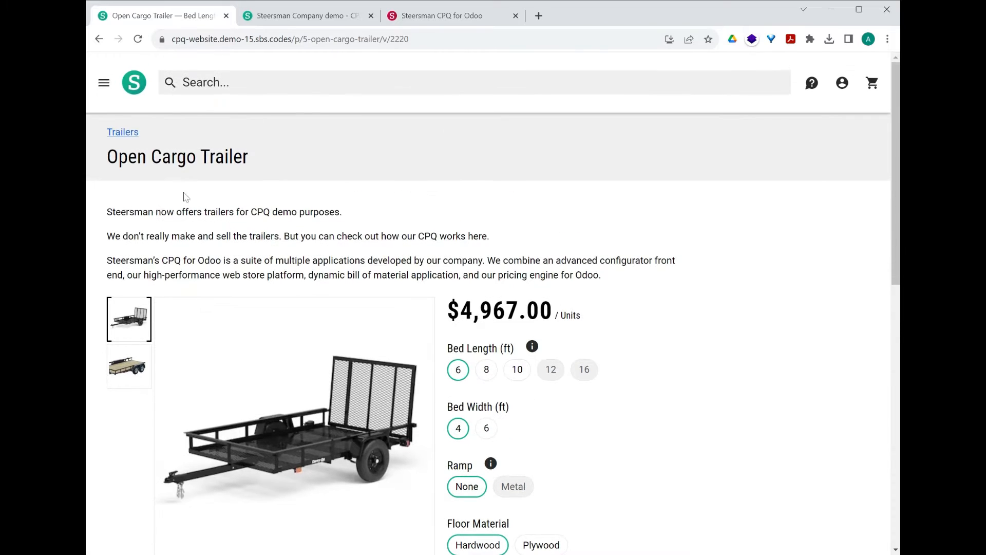
scroll(164, 169, down, 1)
scroll(165, 168, up, 2)
drag(129, 212, 582, 261)
click(629, 280)
scroll(453, 213, down, 4)
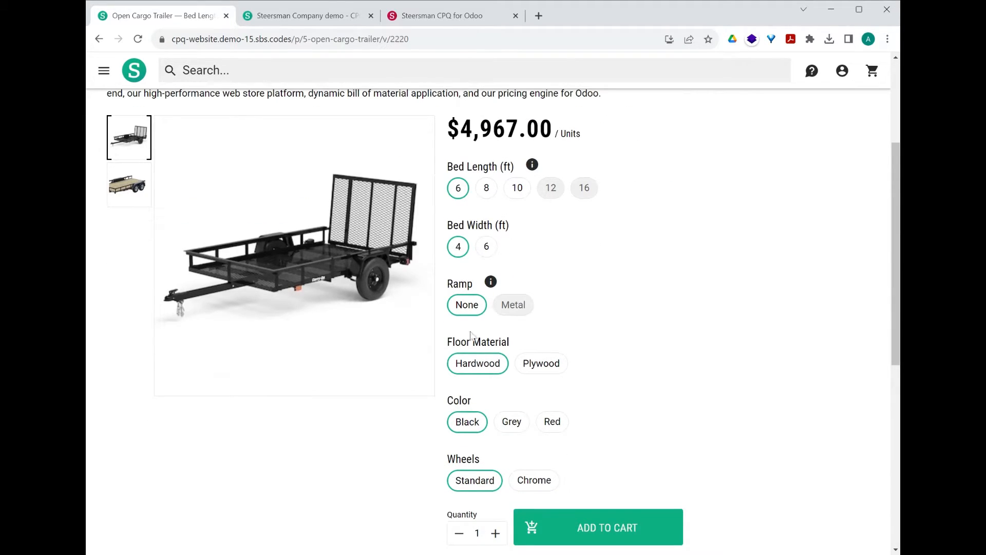
Step: Read the explanations for the Bed Length and Ramp options of the trailer, closing each one
click(532, 166)
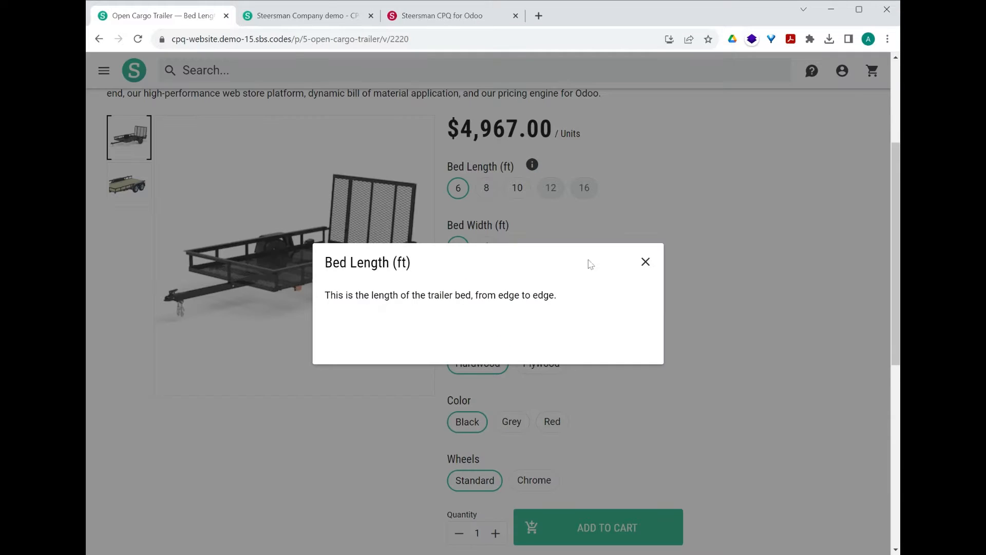
click(645, 261)
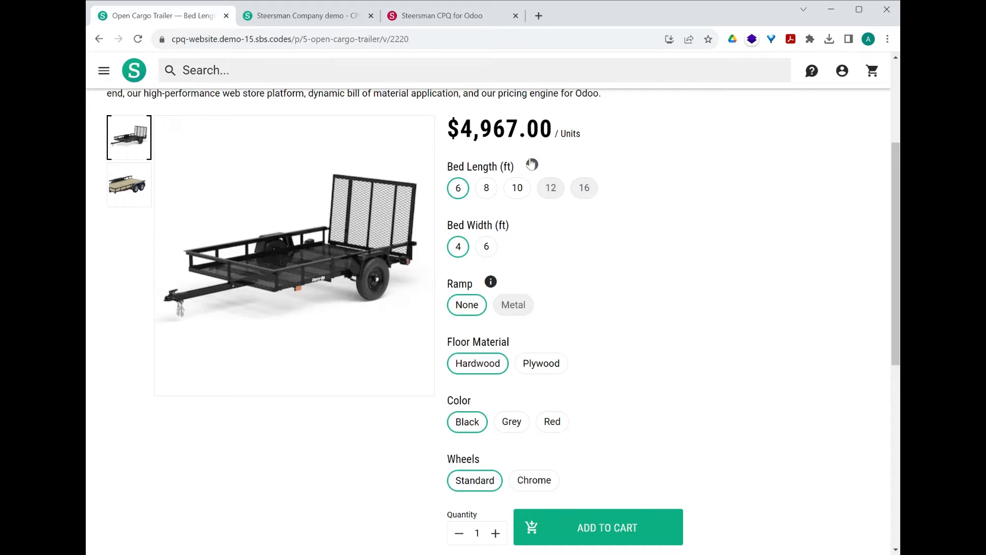
click(491, 284)
click(646, 262)
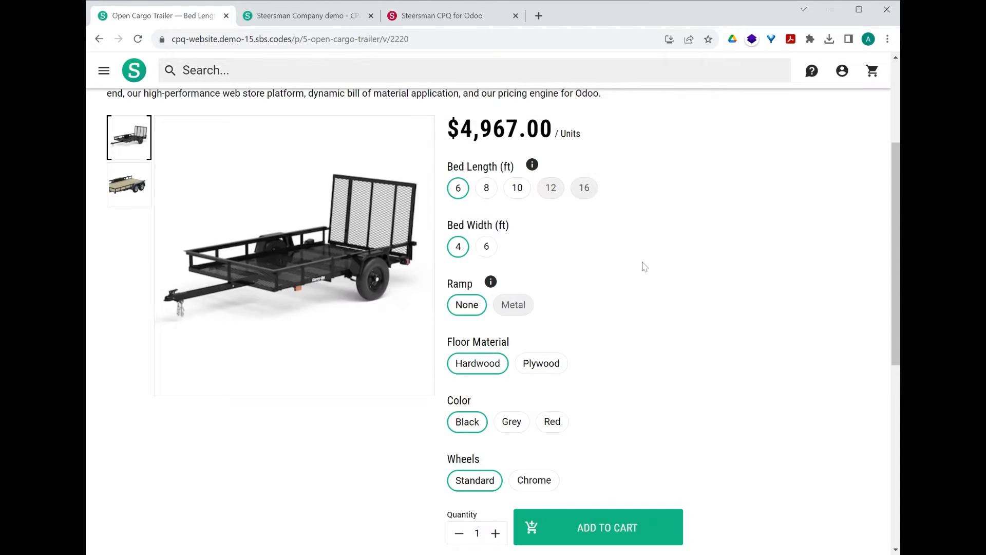
Step: Try bed lengths of 8, 10 and 12 ft, and set the bed width back to 4 ft
click(487, 194)
click(514, 194)
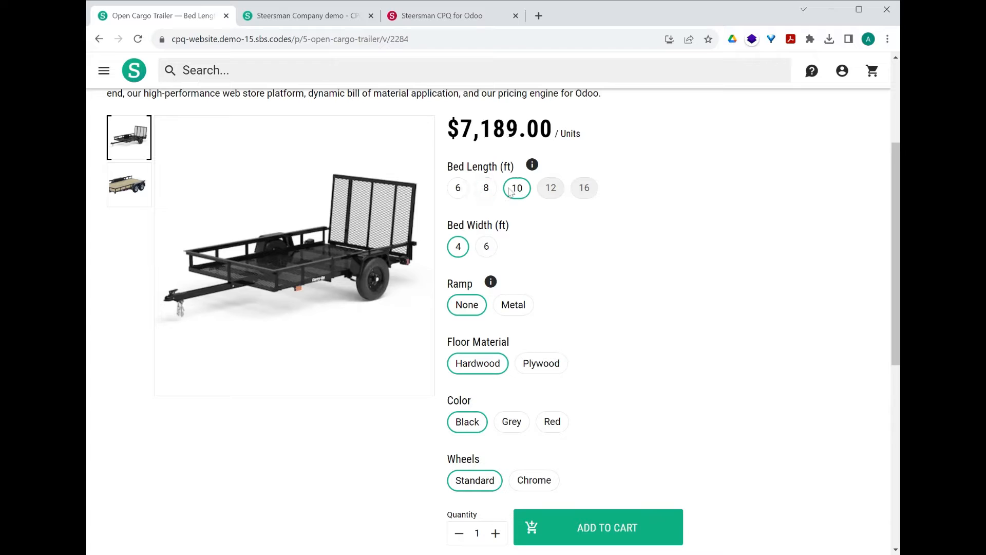
click(551, 189)
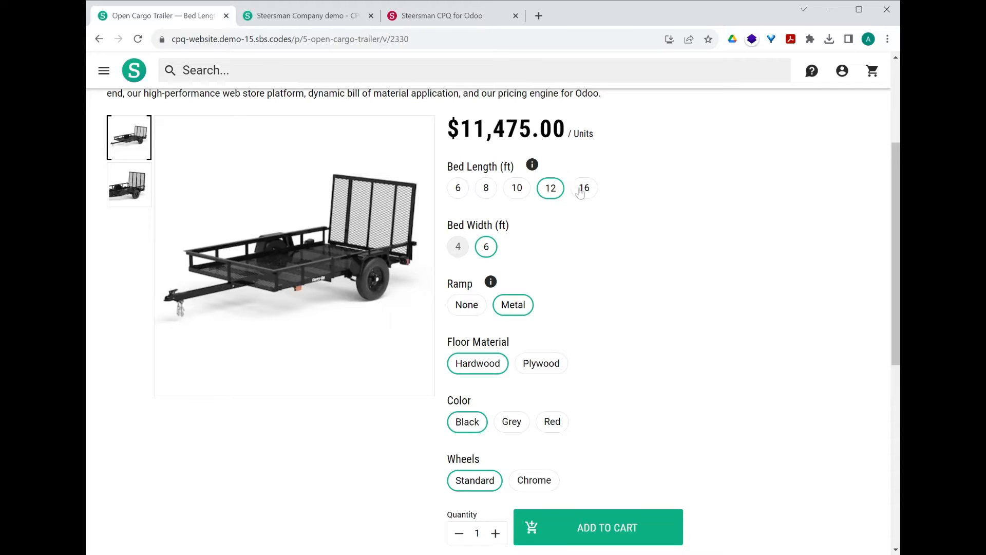
click(458, 247)
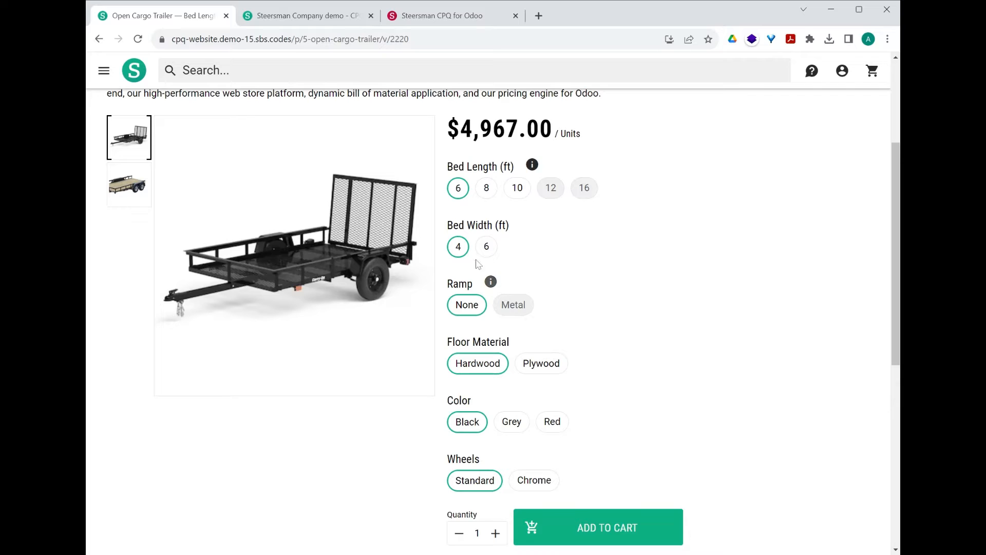
Step: Try the metal ramp on the trailer, set Ramp back to None and show the matching second product picture
click(127, 191)
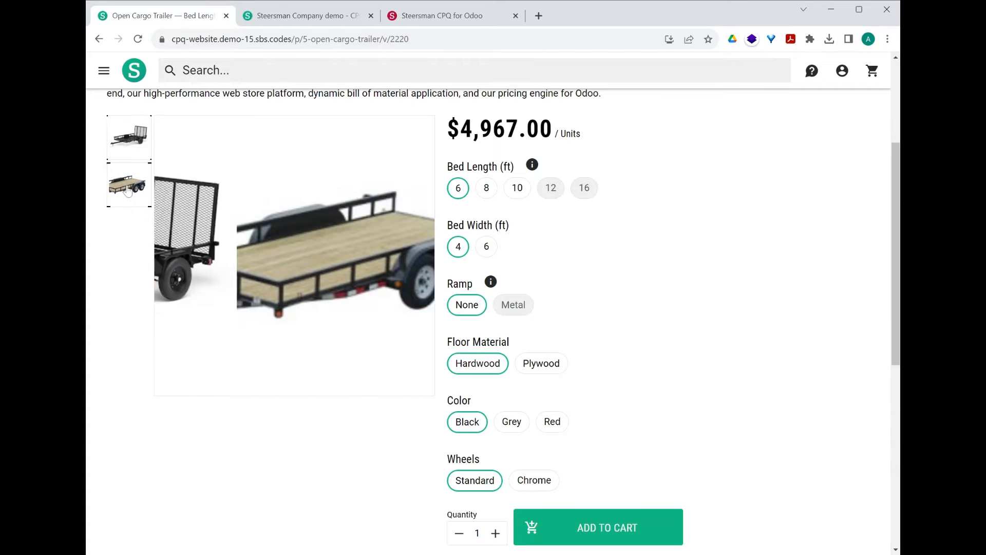
click(516, 308)
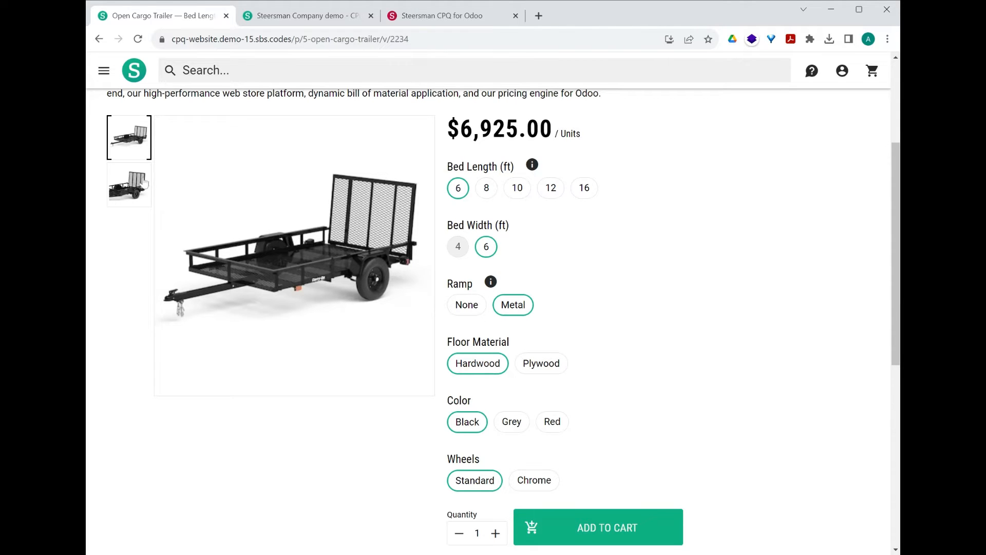
click(464, 303)
click(131, 183)
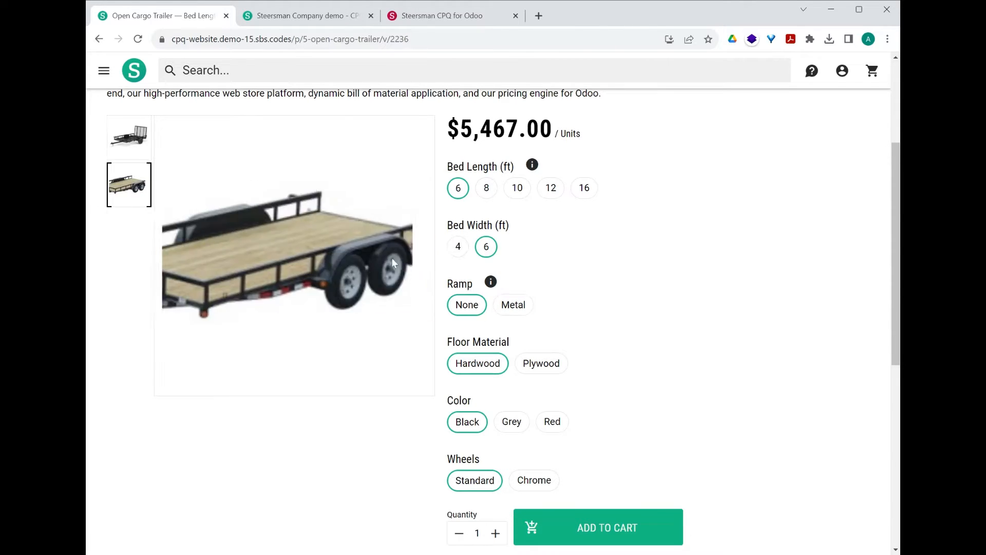
scroll(534, 267, up, 3)
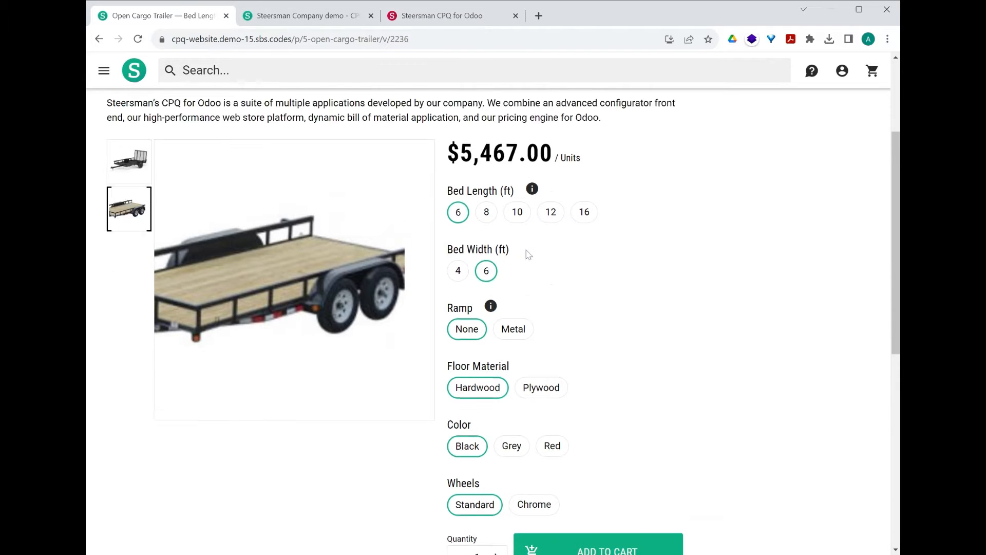
scroll(524, 367, down, 3)
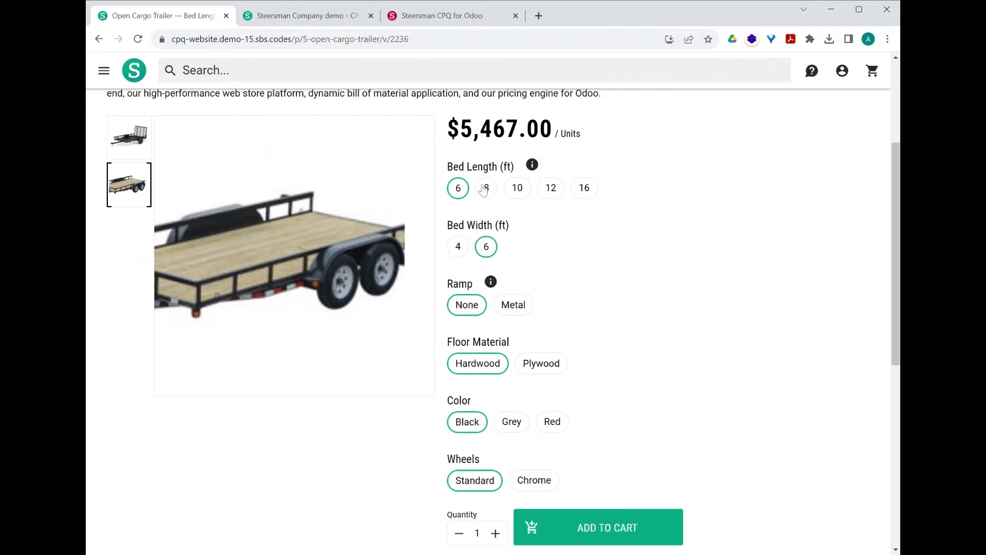
Step: Configure the trailer with a 12 ft bed, Plywood floor and Grey color, and add it to the cart
click(489, 189)
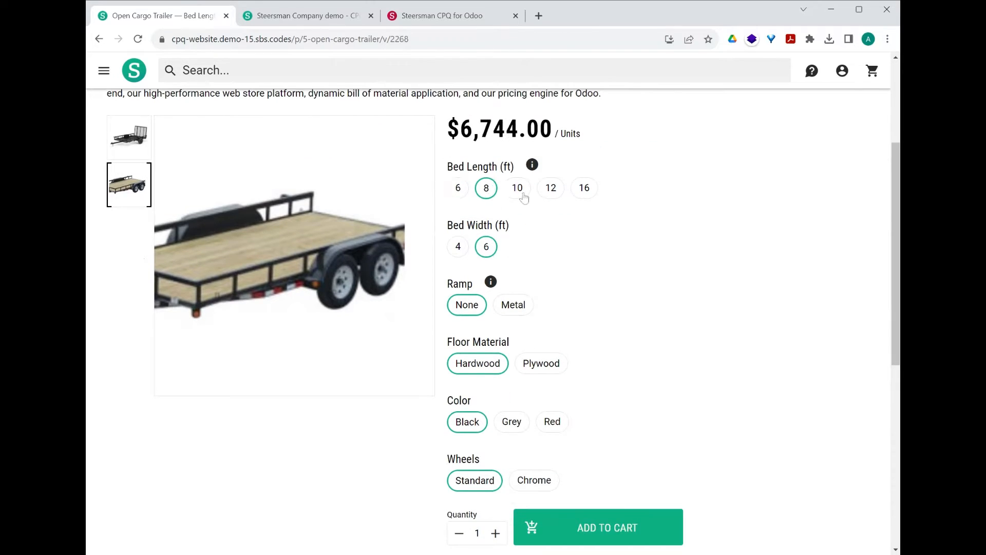
click(551, 188)
scroll(542, 292, down, 1)
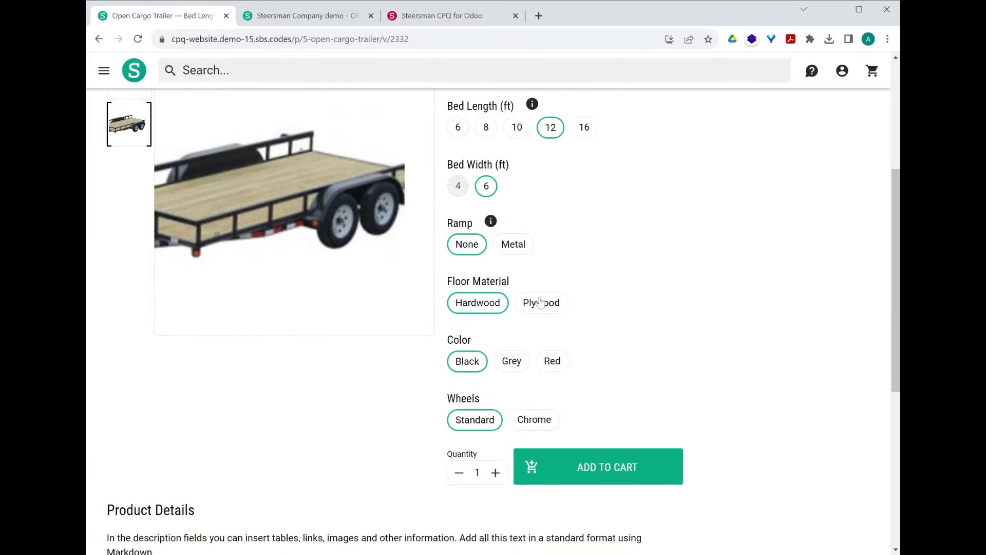
click(540, 302)
click(518, 369)
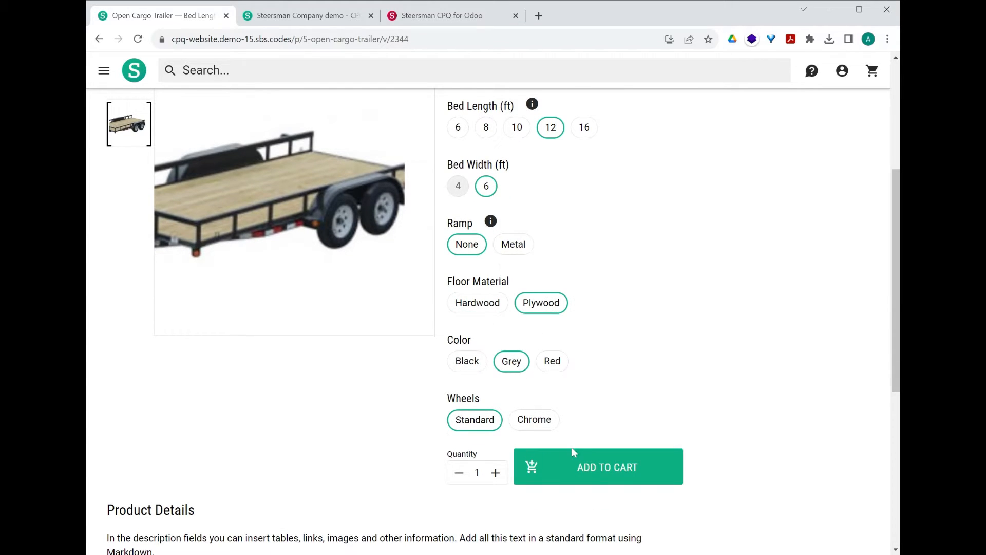
click(605, 467)
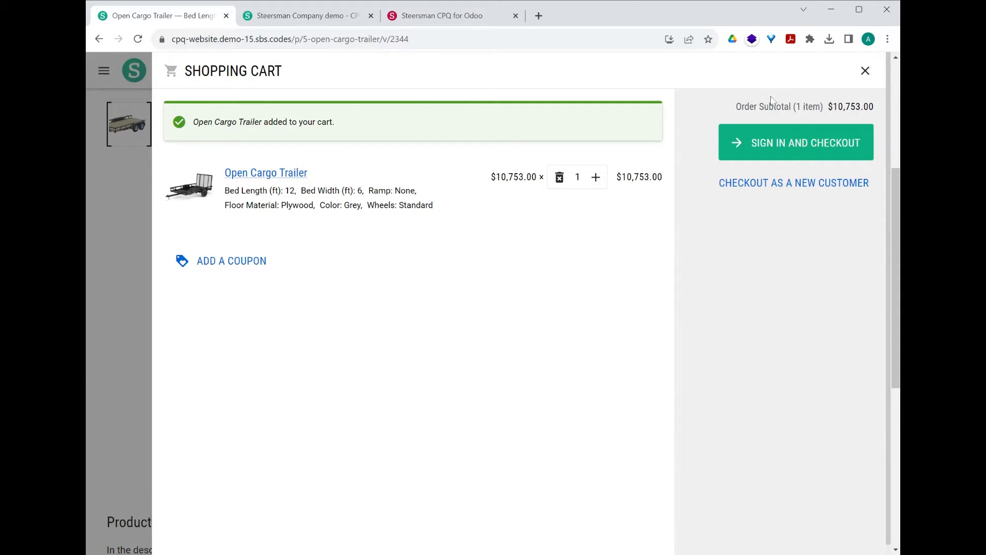
click(865, 72)
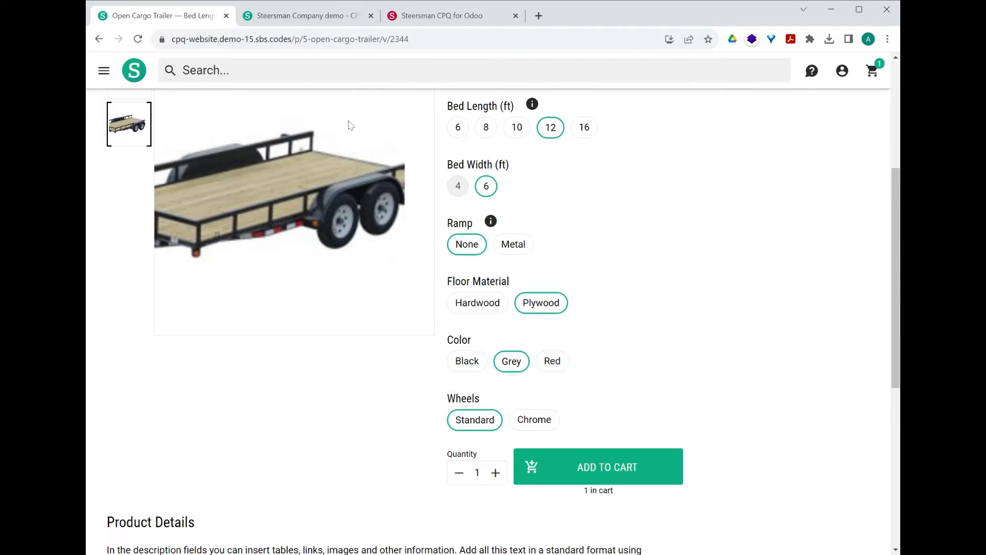
Step: Open the custom trailer configurator in the second demo store and read its introduction, specification table and Bed Length explanation
click(297, 21)
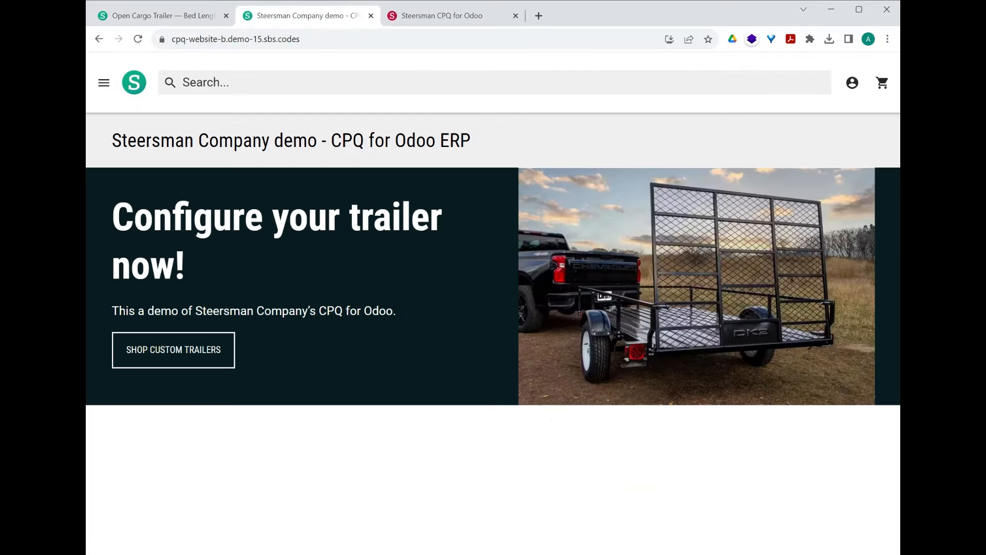
click(204, 341)
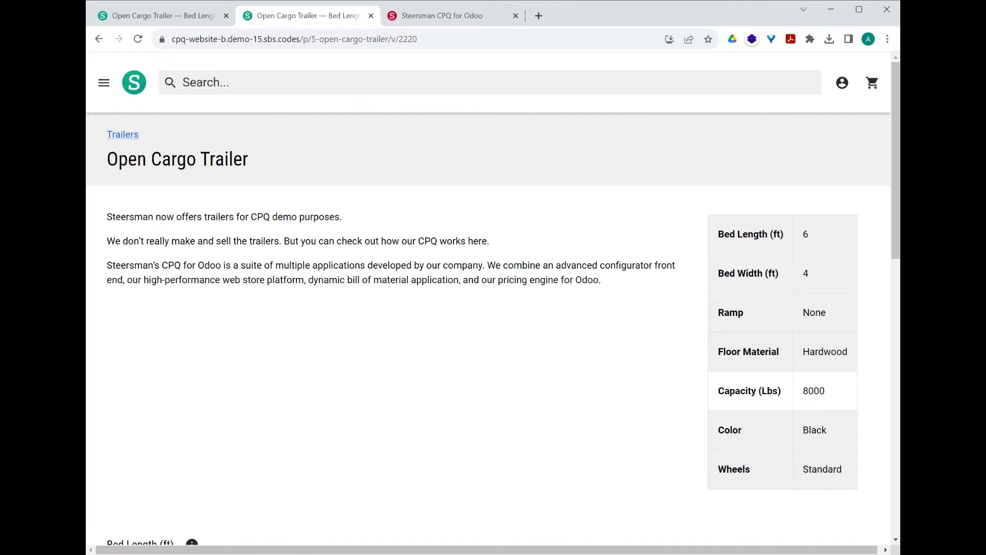
drag(156, 217, 446, 279)
click(446, 280)
scroll(482, 315, down, 5)
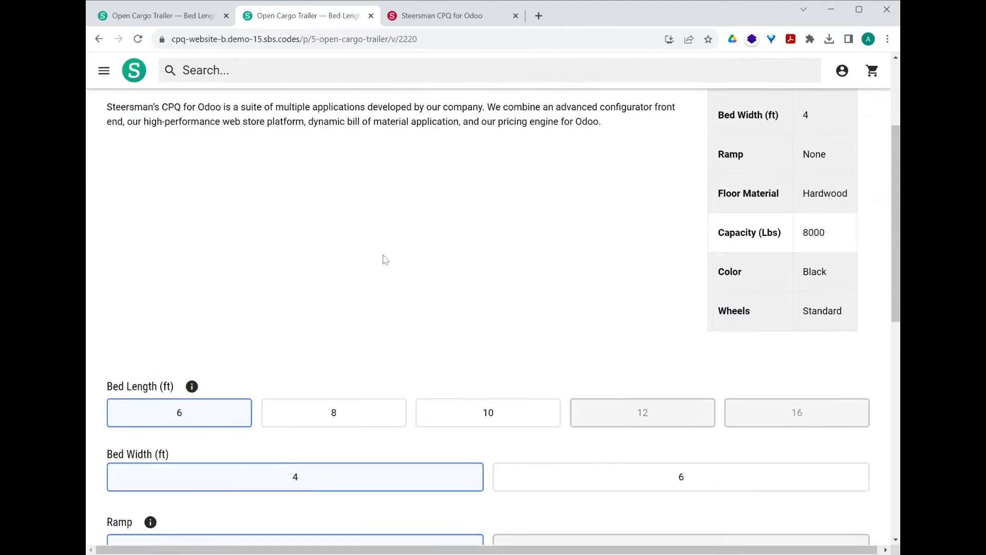
scroll(374, 198, down, 1)
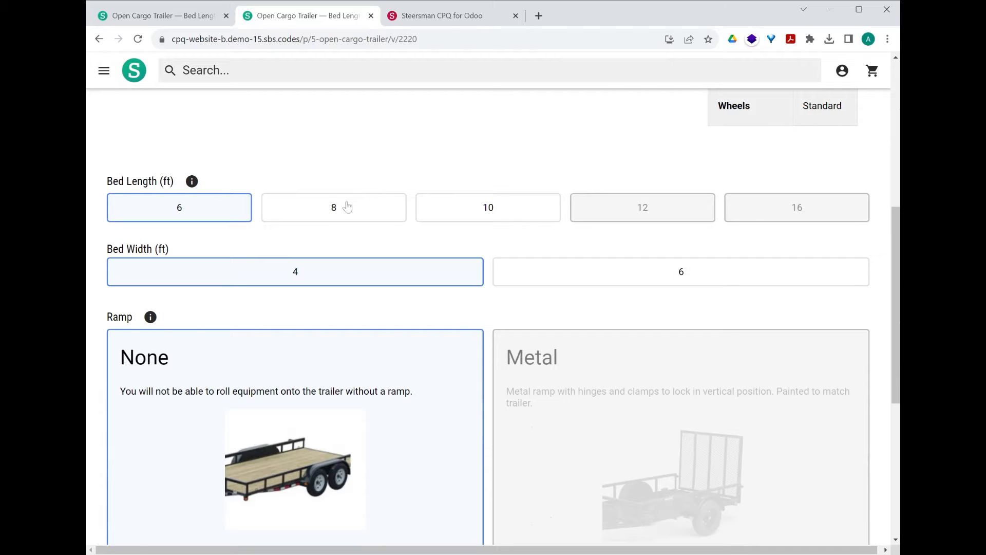
click(192, 182)
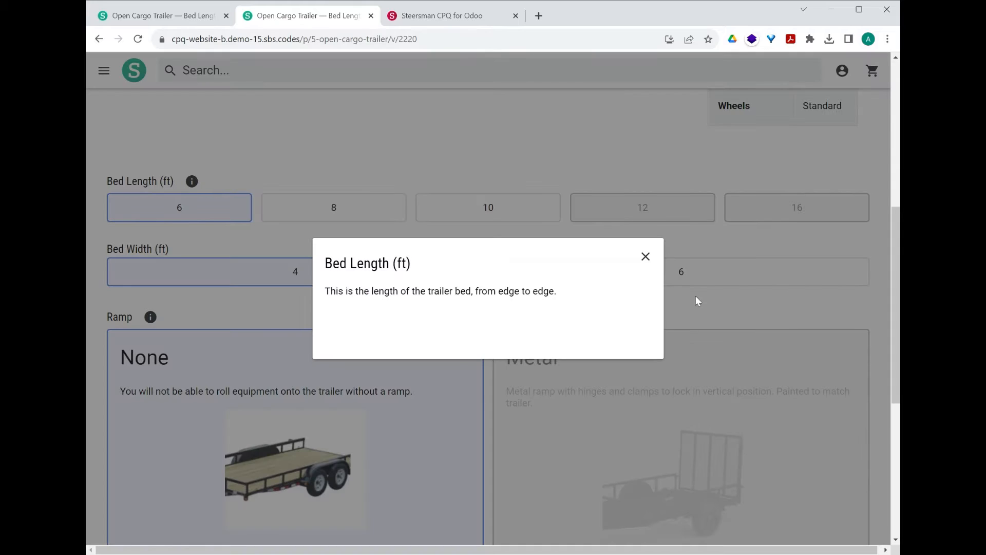
click(646, 257)
Step: Try bed lengths of 8, 10 and 12 ft, set the length to 8 ft and review the remaining trailer options
click(393, 214)
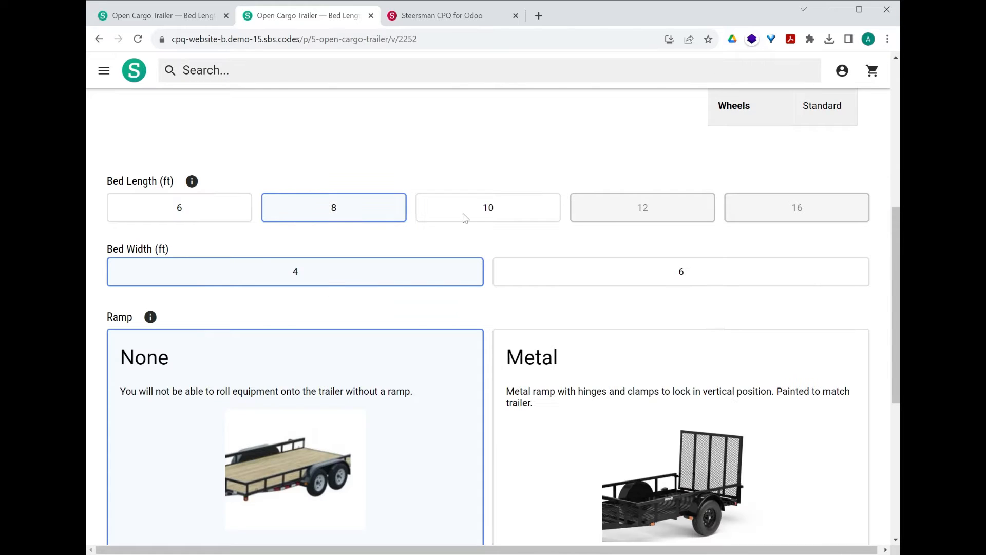
click(476, 216)
click(656, 212)
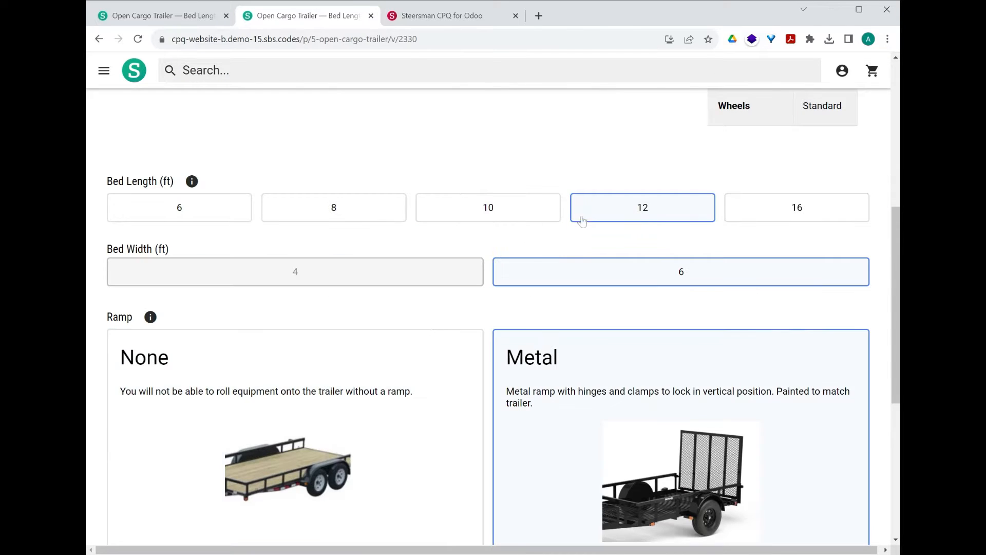
click(495, 216)
click(381, 216)
scroll(411, 307, down, 1)
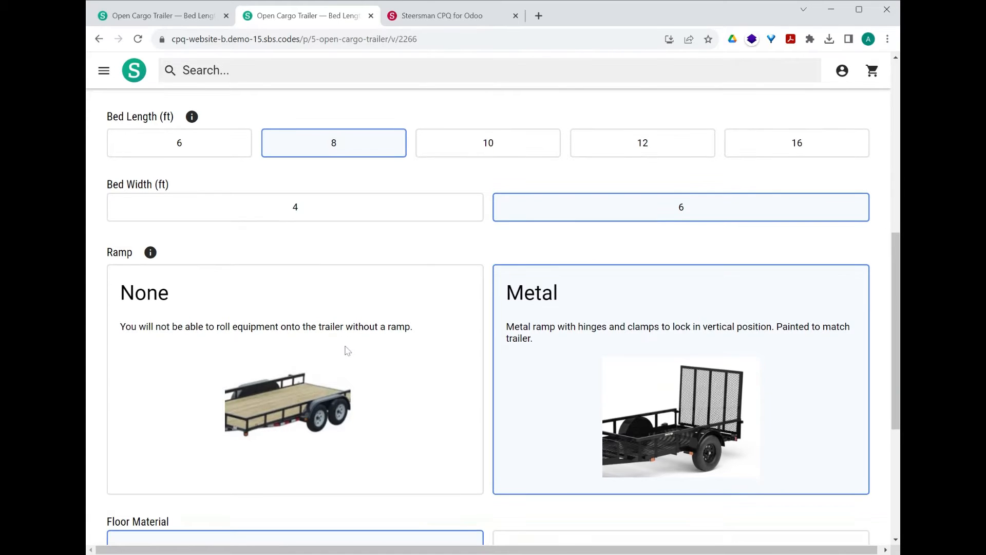
scroll(343, 349, down, 1)
scroll(345, 351, down, 1)
Step: Switch to the Odoo back end and examine the attributes of the Open Cargo Trailer product in PIM
key(ctrl+Tab)
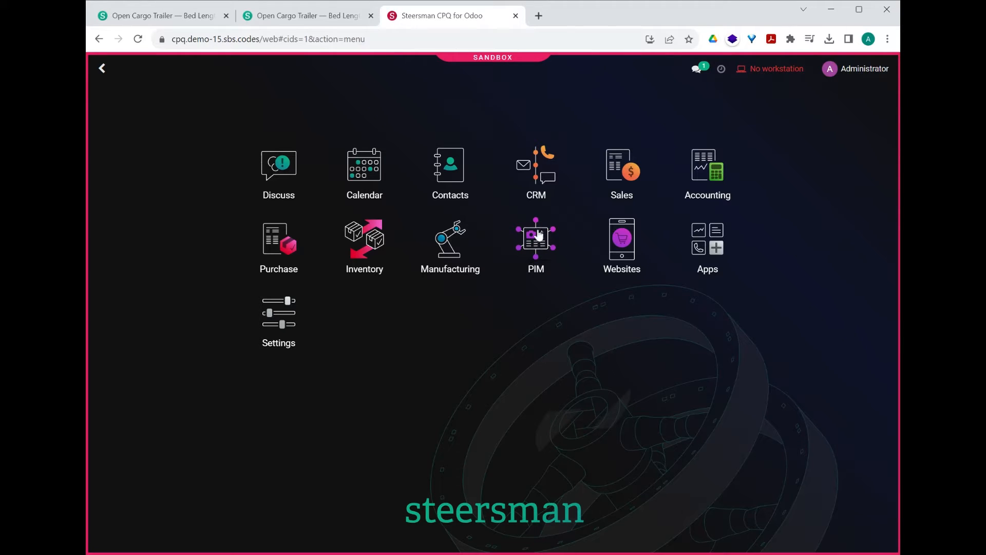
click(539, 245)
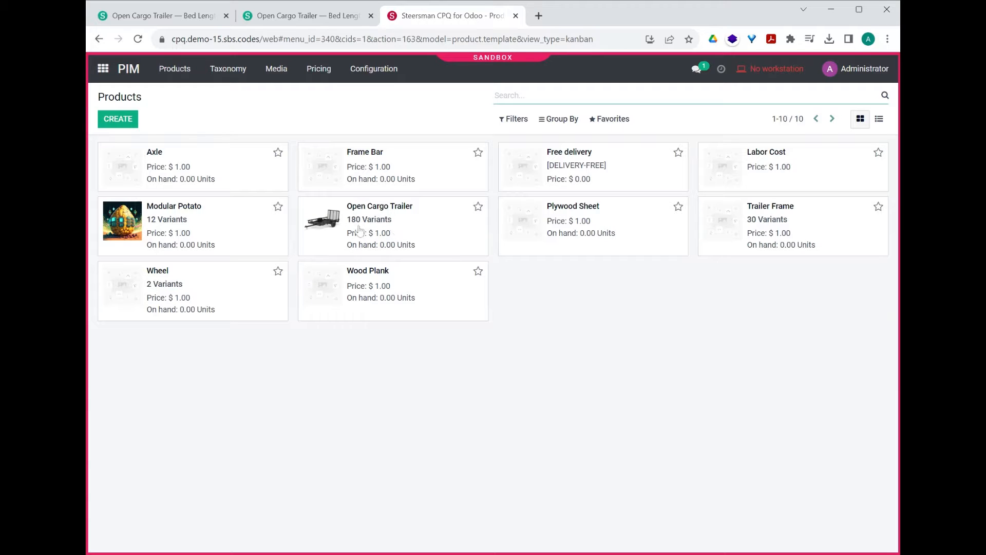
click(379, 223)
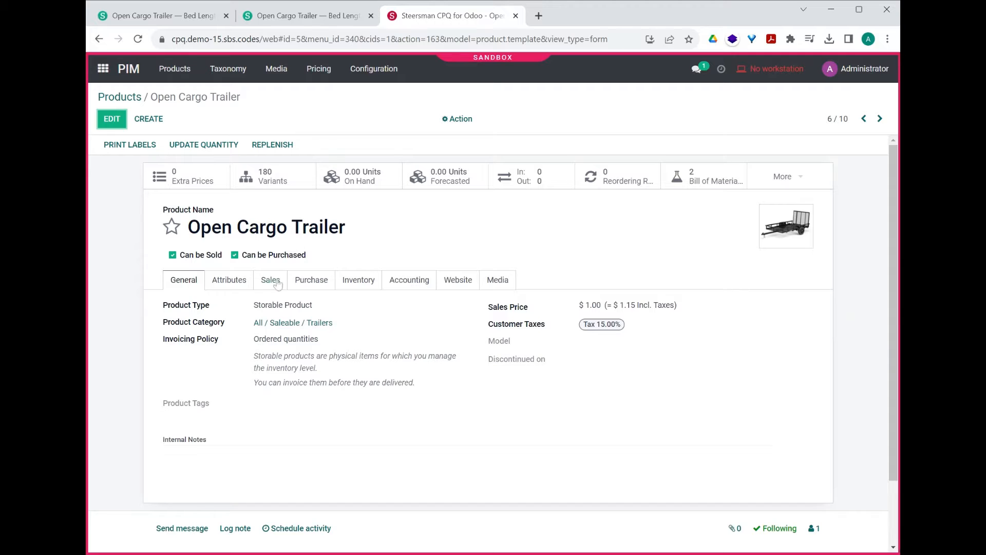
click(232, 279)
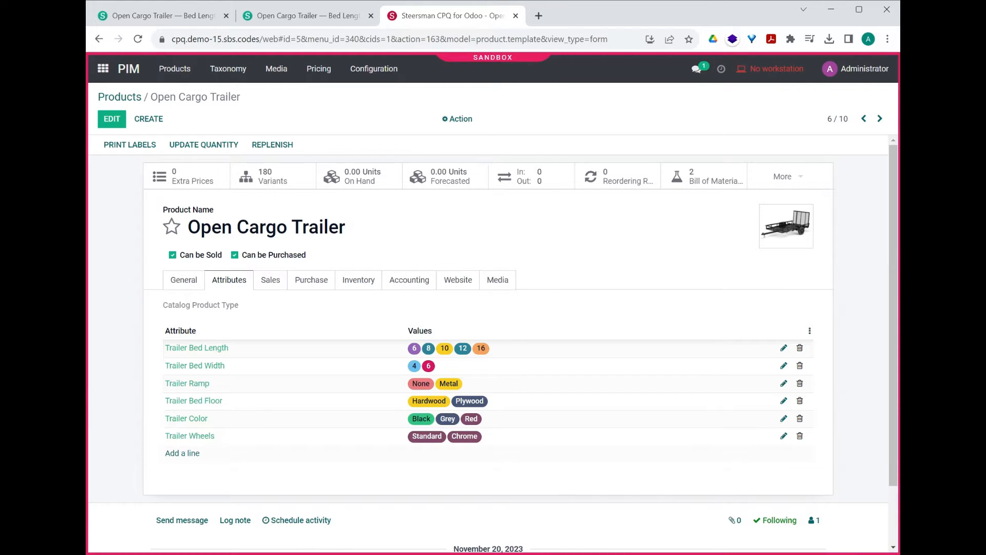
Step: Return to the product list and examine the attributes of the Wheel product
click(127, 100)
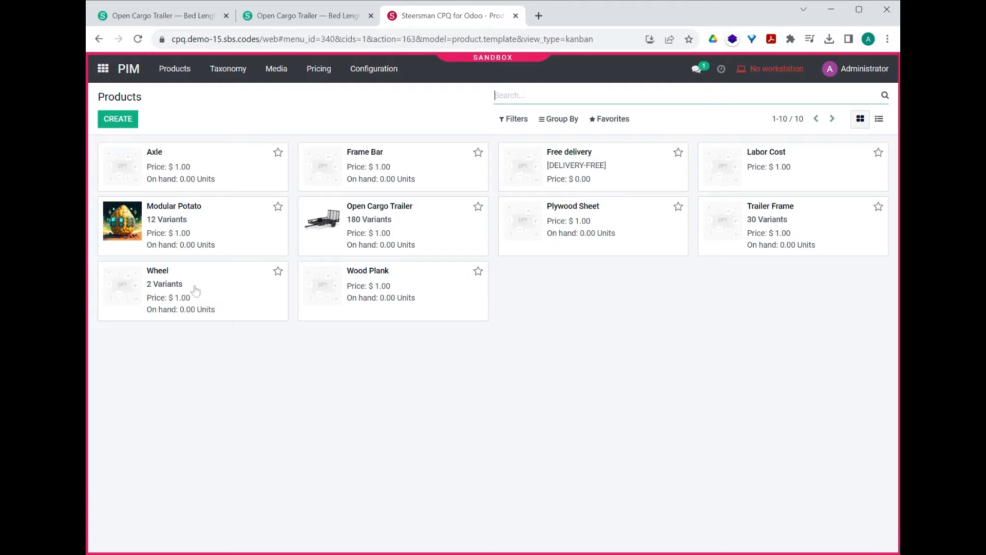
click(195, 291)
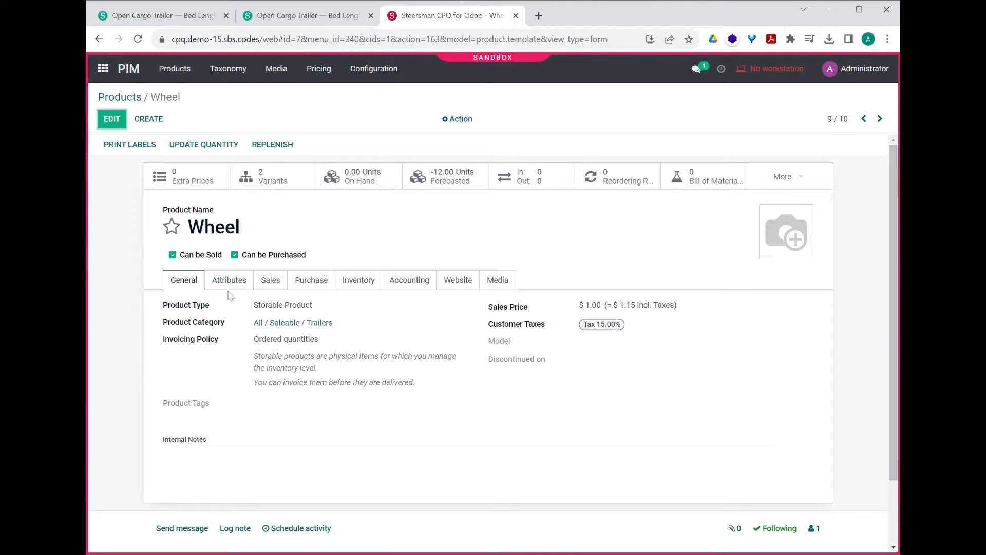
click(229, 284)
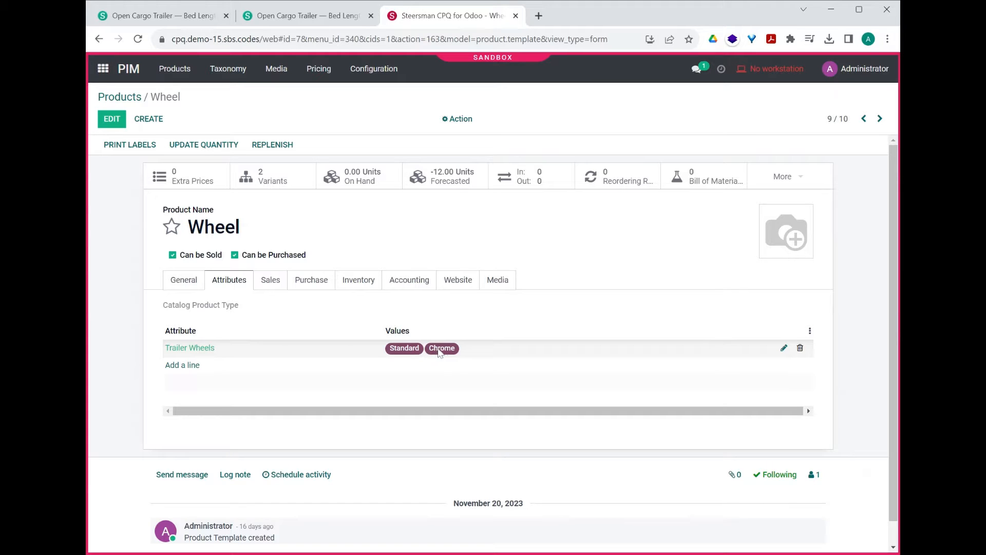
Step: Return to the product list and examine the attributes of the Trailer Frame product
click(131, 101)
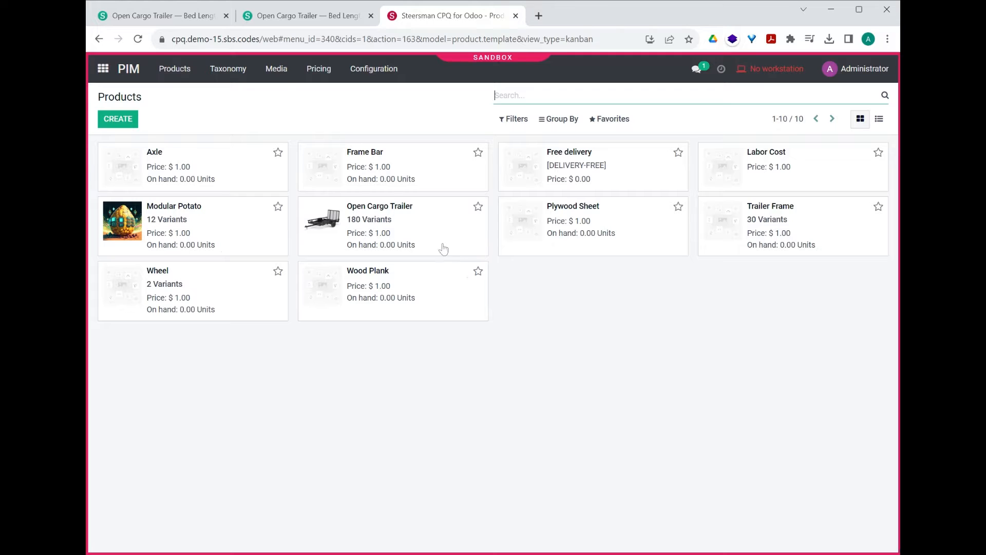
click(784, 219)
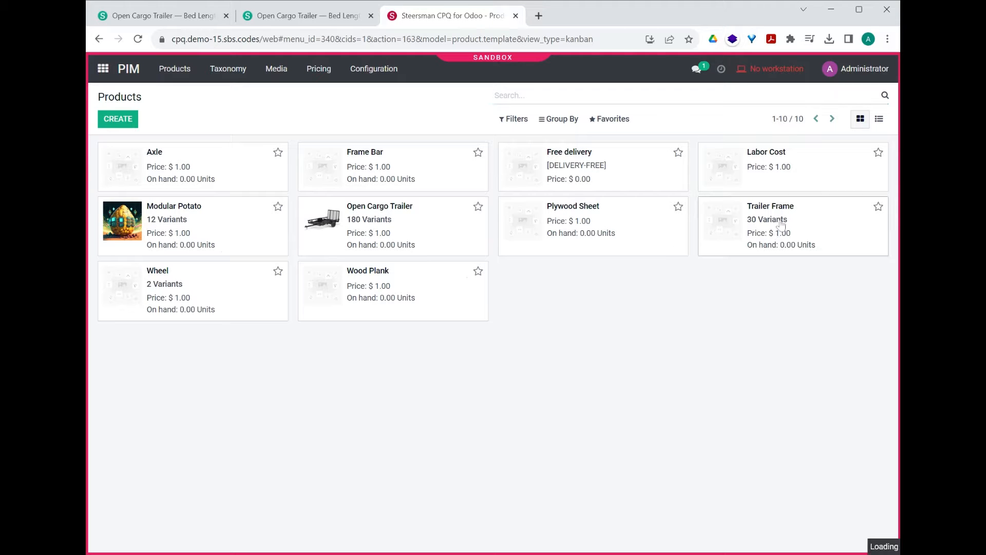
click(228, 283)
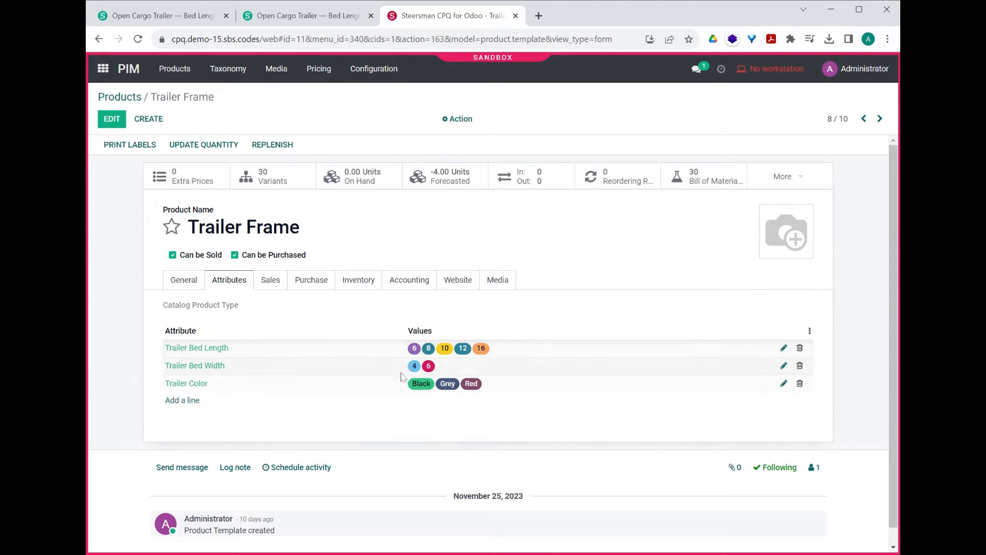
Step: Open the PIM attribute list and examine the variable names and values of Trailer Bed Length and Trailer Bed Width
click(234, 75)
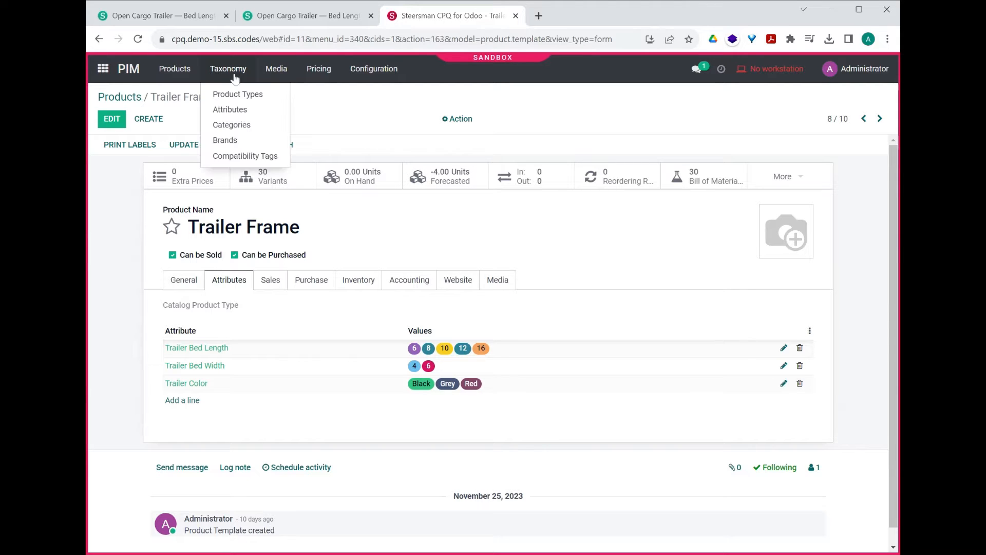
click(256, 111)
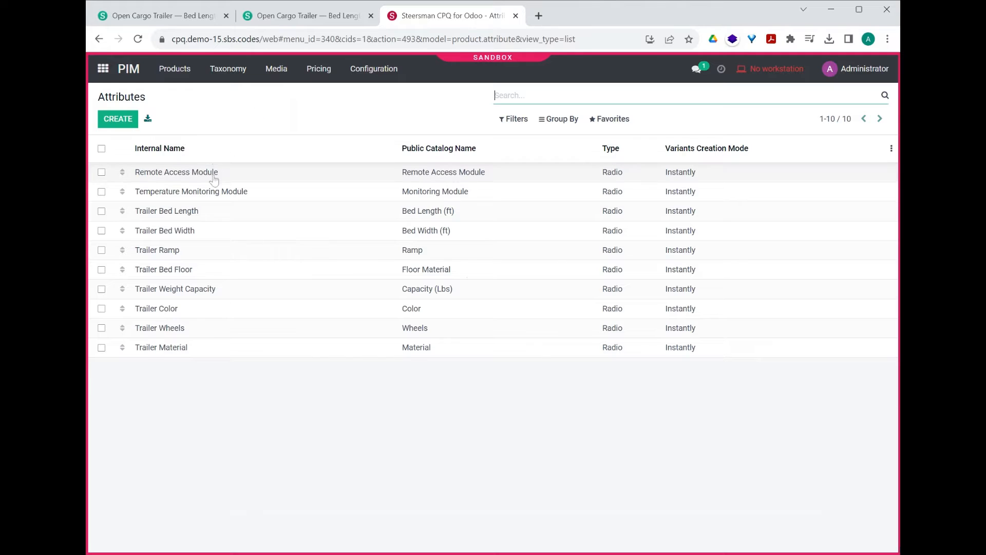
click(195, 216)
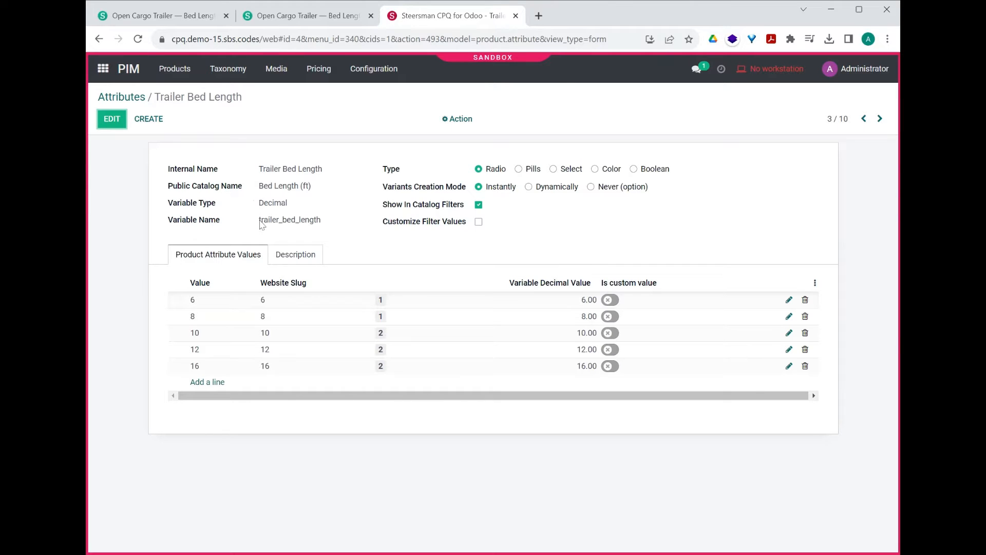
drag(260, 220, 338, 236)
click(338, 233)
click(880, 120)
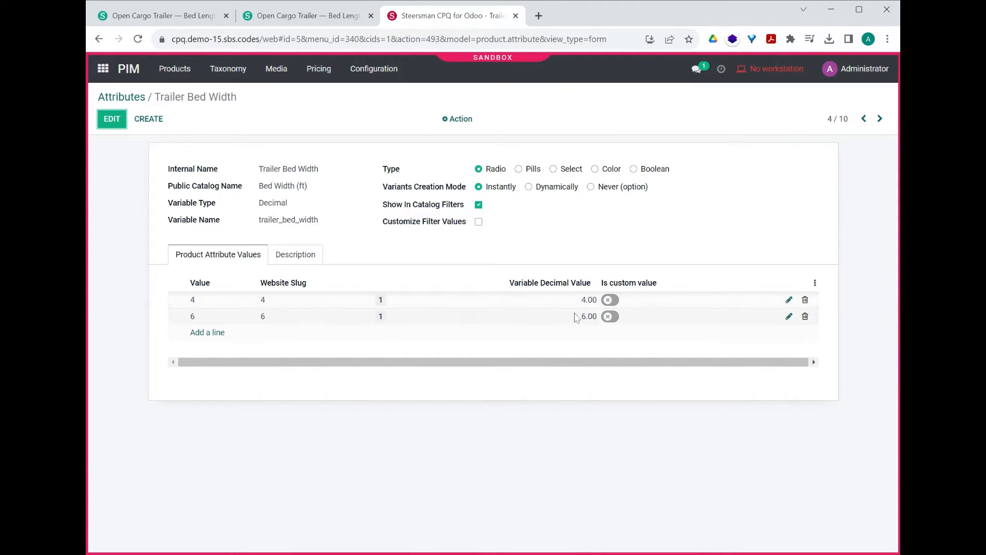
Step: Read the Trailer Ramp attribute's description and compare it with the Ramp explanation in the second demo store
click(881, 119)
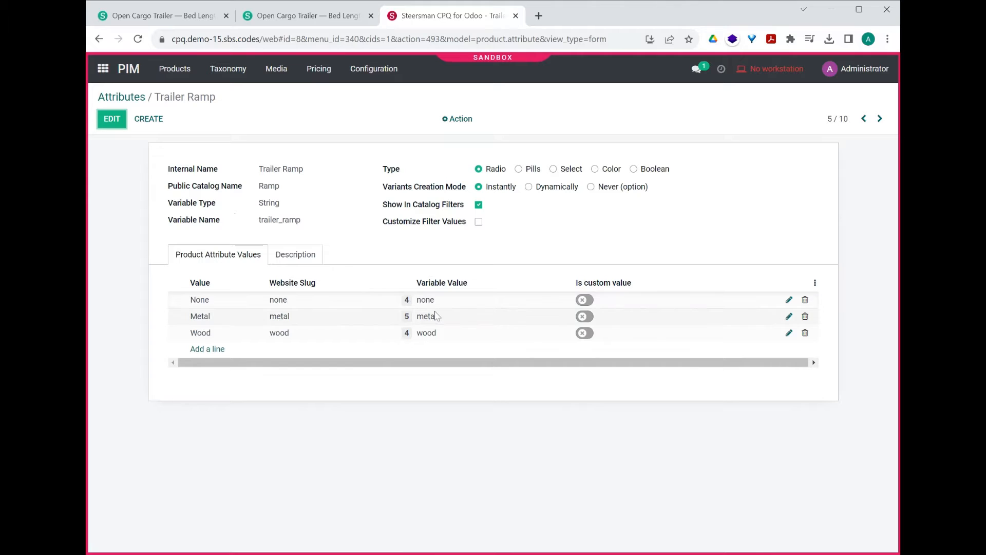
click(295, 256)
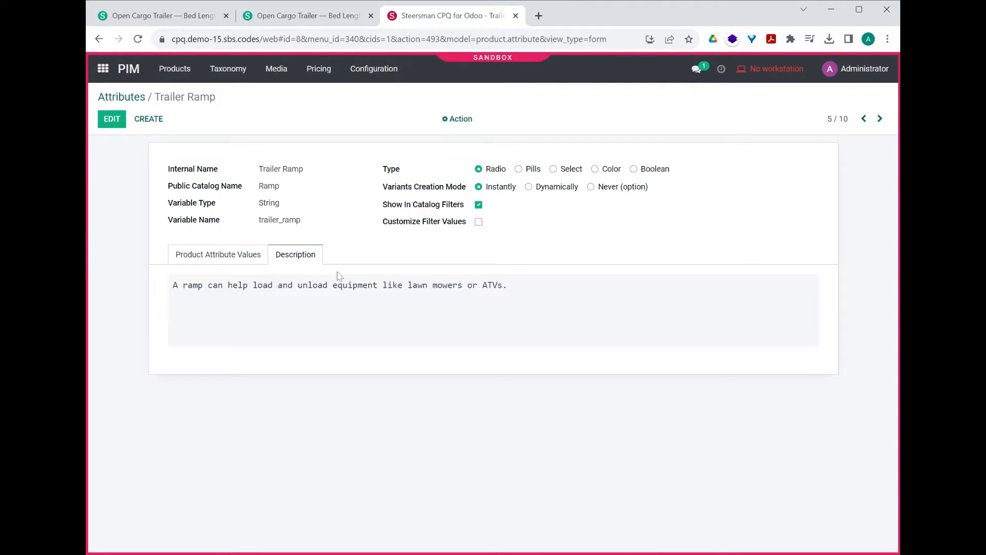
drag(538, 289, 132, 276)
click(311, 294)
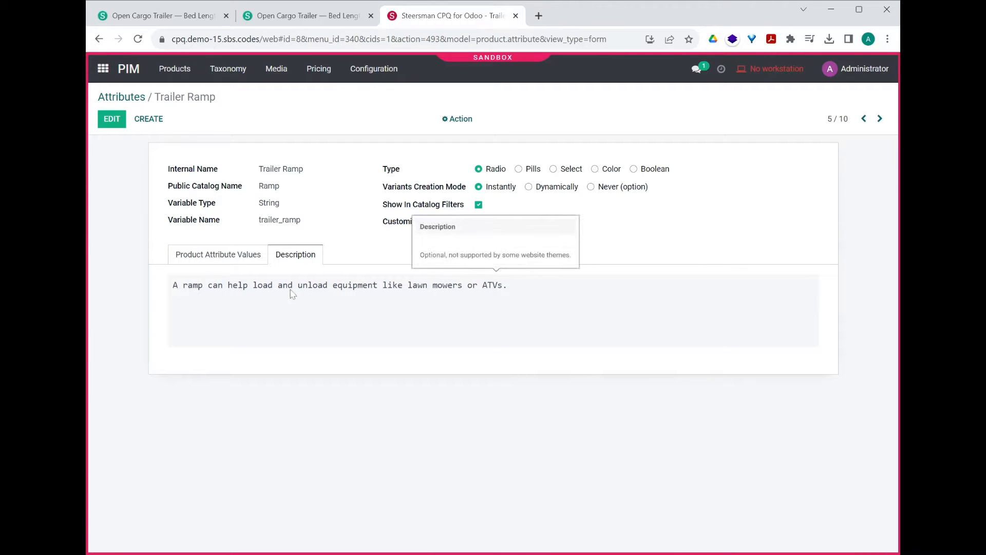
click(325, 19)
scroll(400, 219, down, 10)
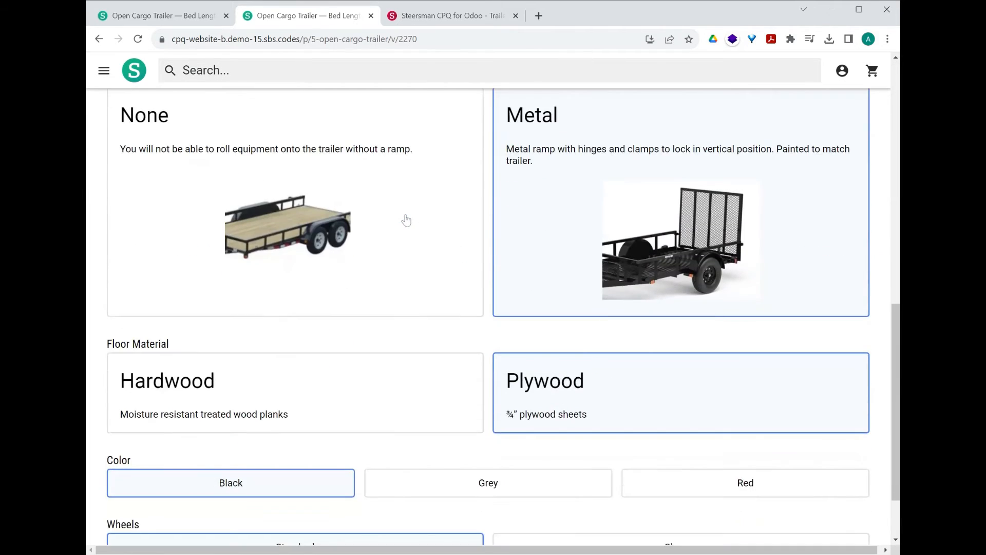
scroll(406, 220, up, 2)
click(151, 196)
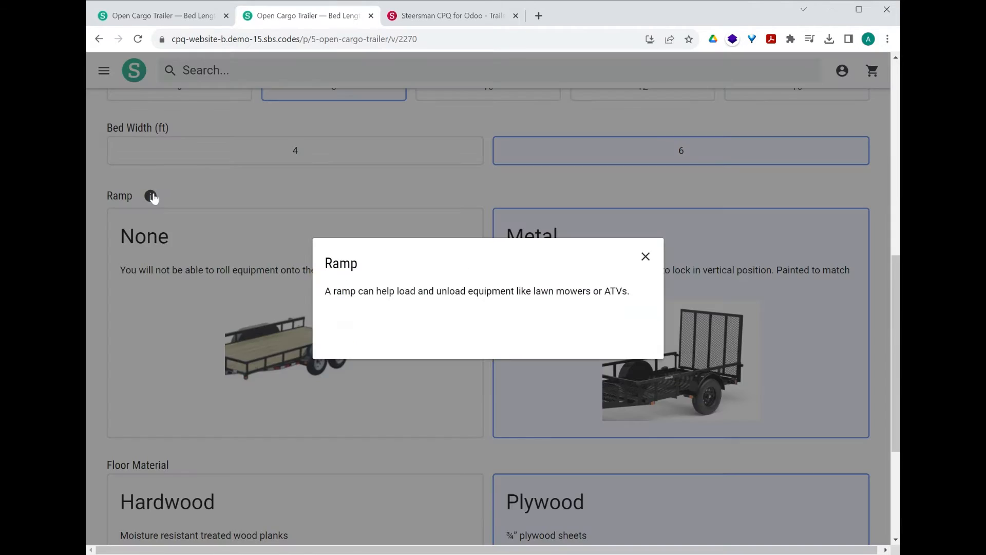
Step: Examine the description and image of Trailer Ramp's None value in Odoo and compare them with the store's None option
click(446, 16)
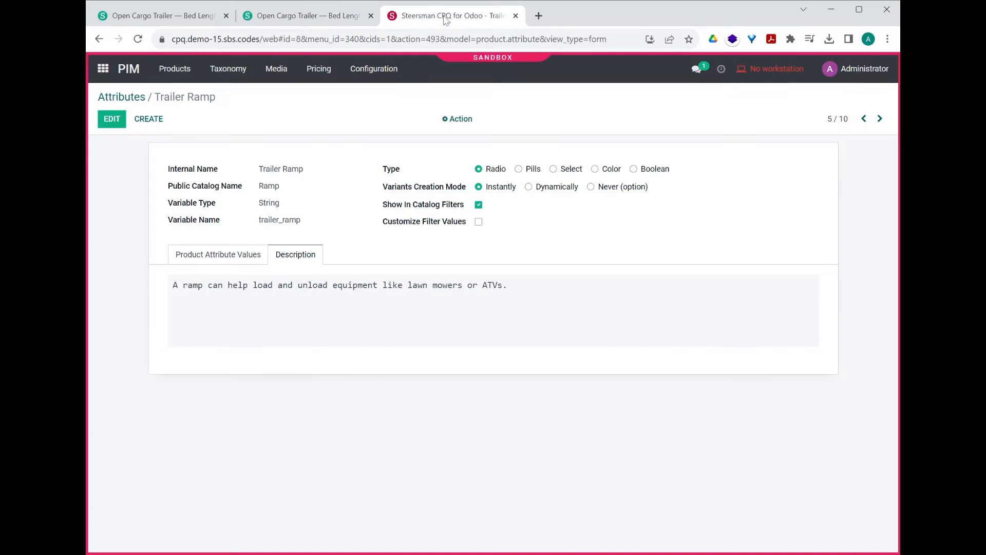
click(247, 257)
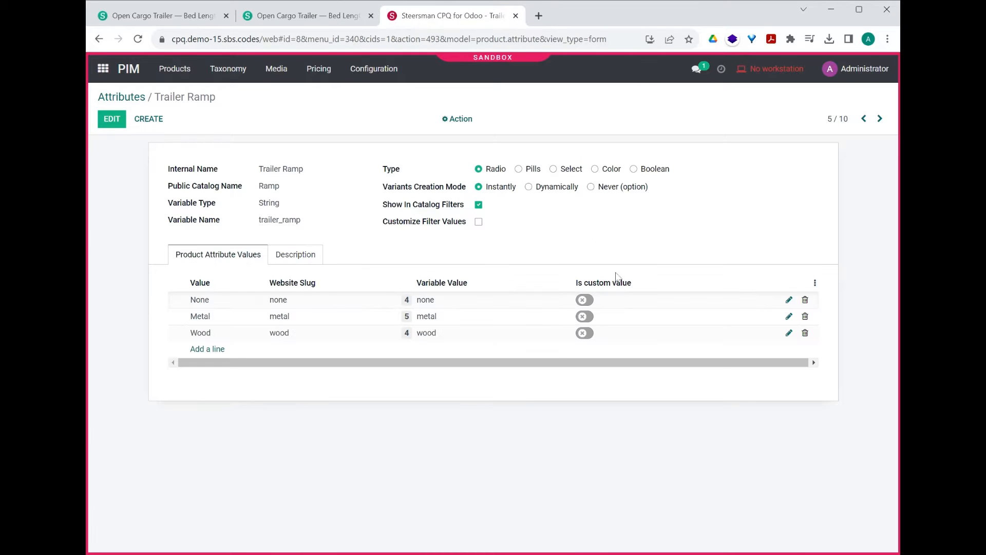
click(789, 300)
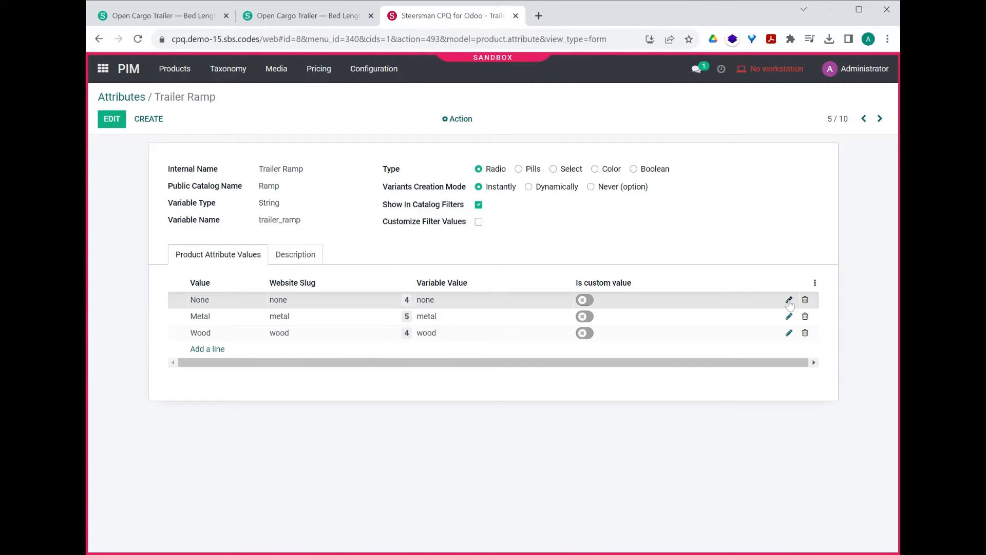
mouse_move(742, 127)
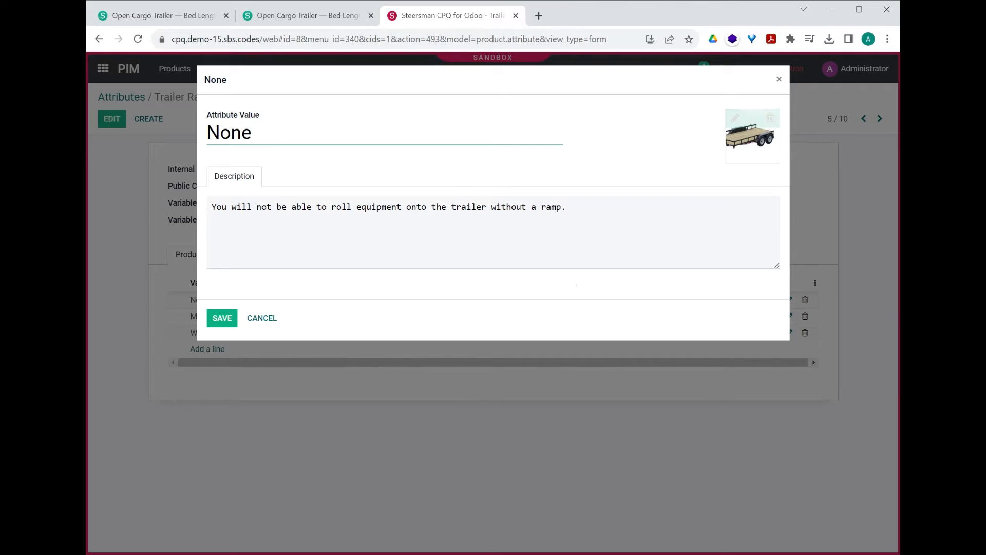
drag(568, 208, 301, 208)
click(342, 207)
click(303, 15)
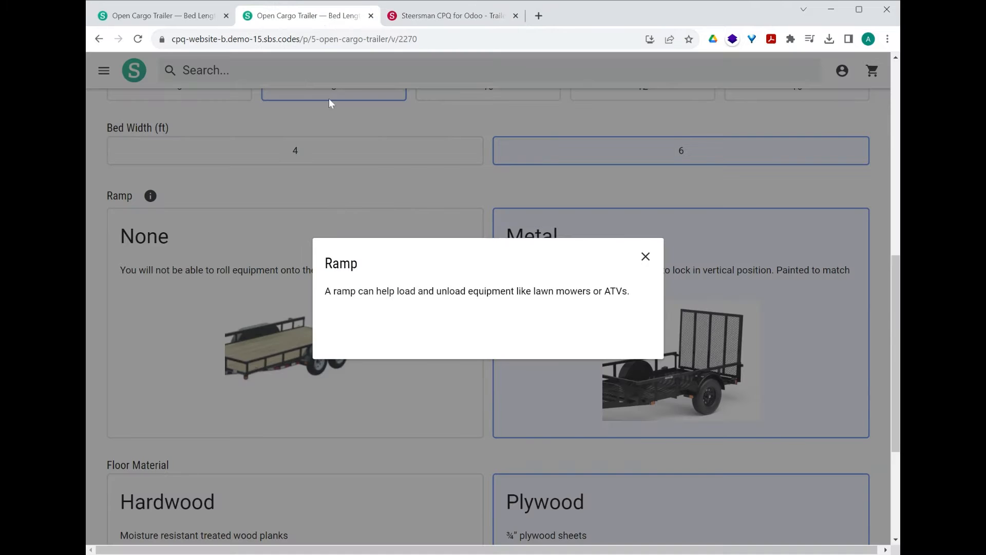
click(645, 255)
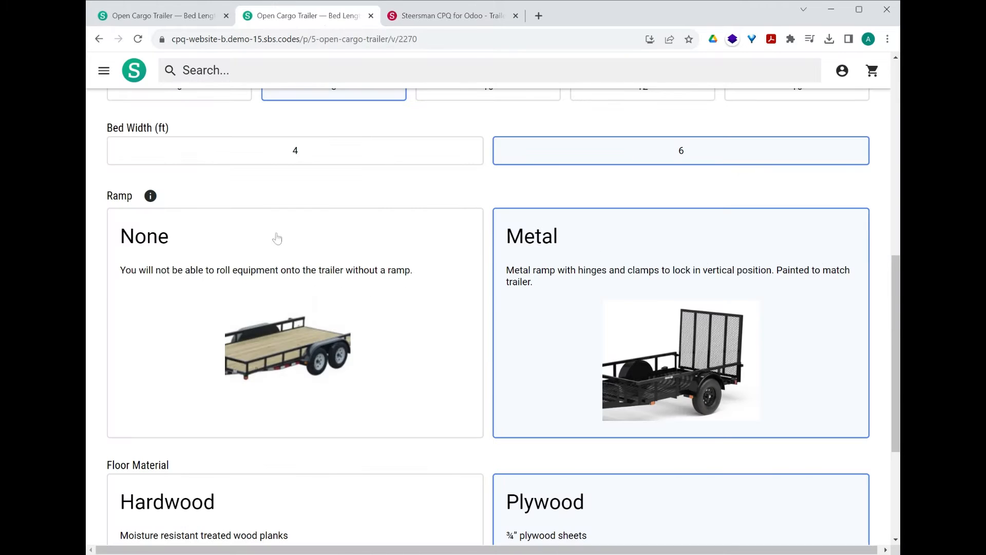
Step: Back in Odoo, cancel the None value's dialog, inspect the Trailer Ramp variable name and discard the edit
click(459, 15)
click(280, 317)
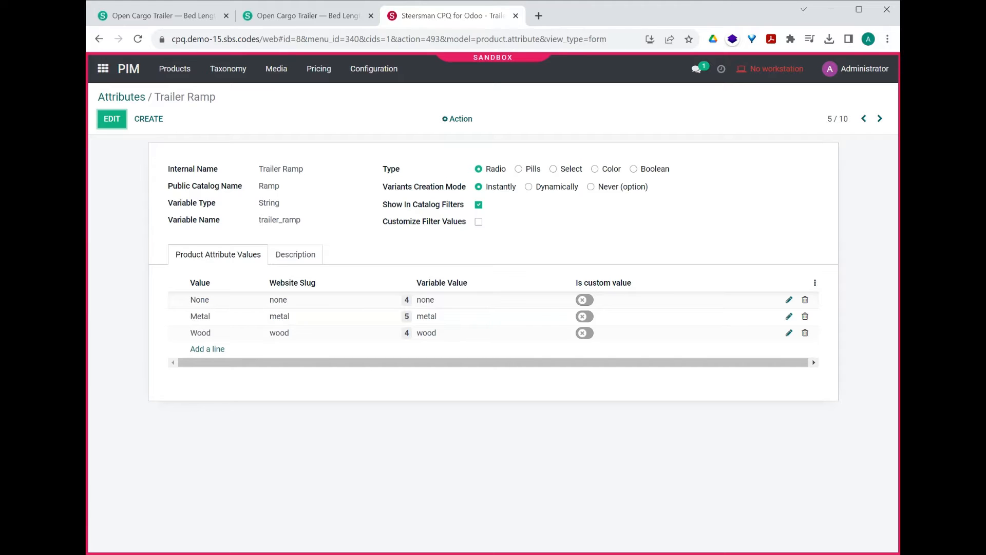
double_click(281, 221)
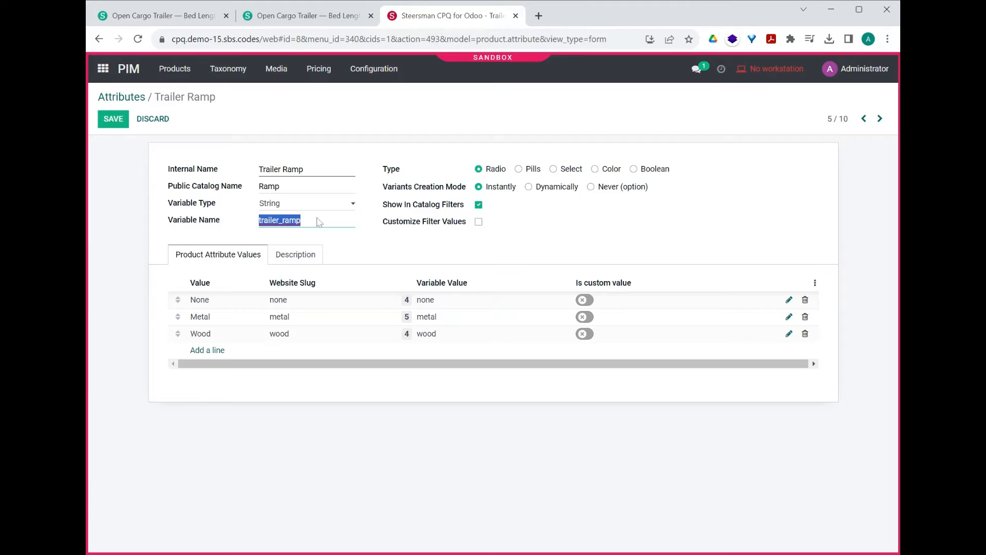
click(160, 122)
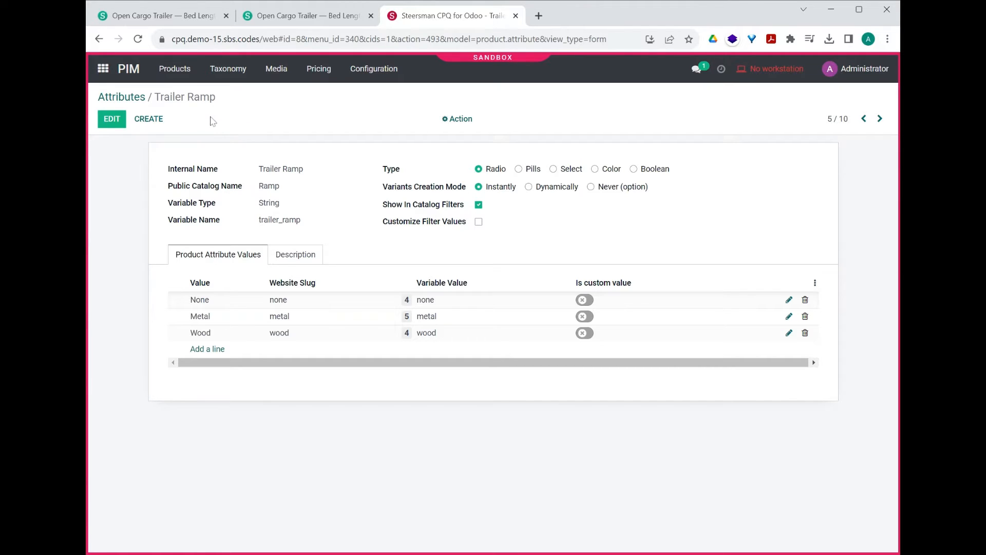
Step: Switch to Manufacturing and examine the component conditions and quantity formulas of the Open Cargo Trailer dynamic BoM
click(104, 70)
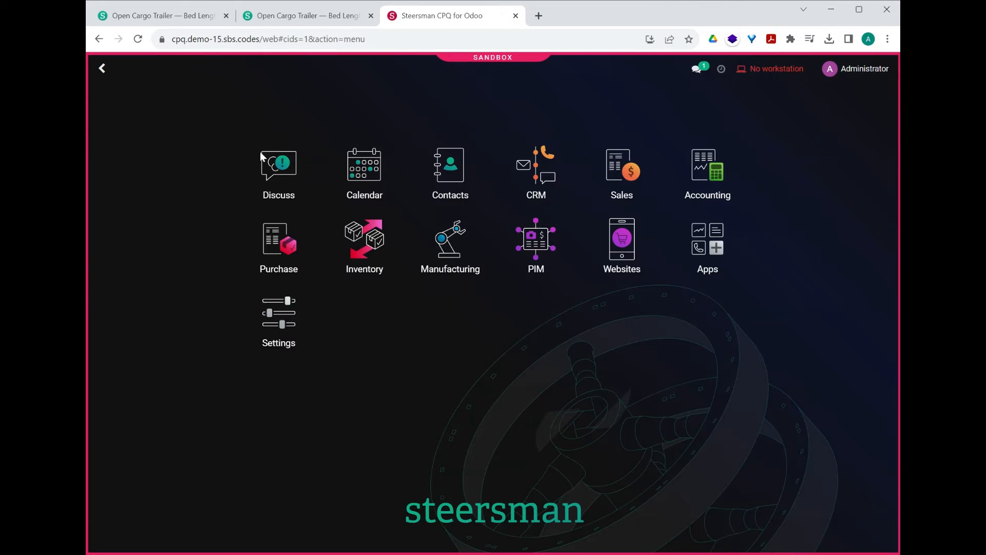
click(451, 252)
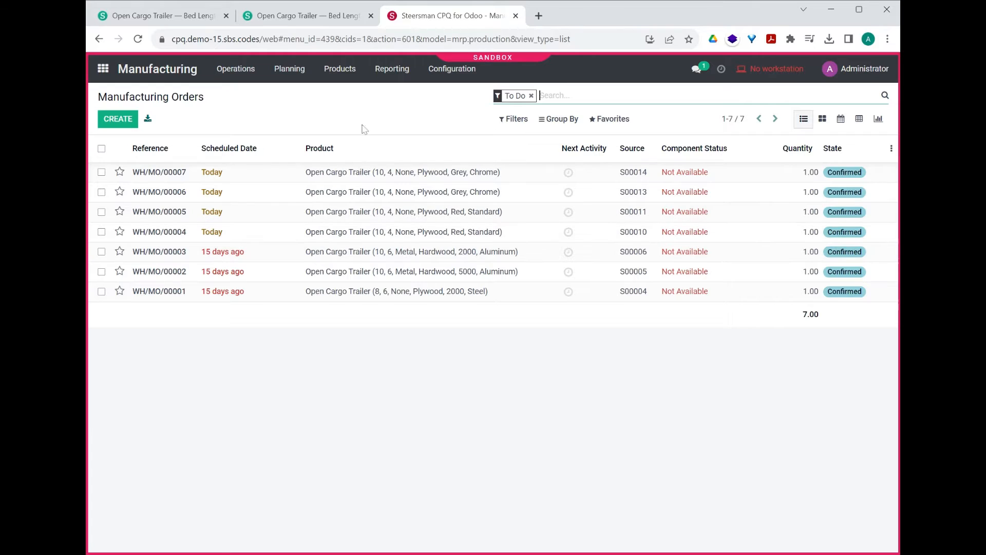
click(343, 79)
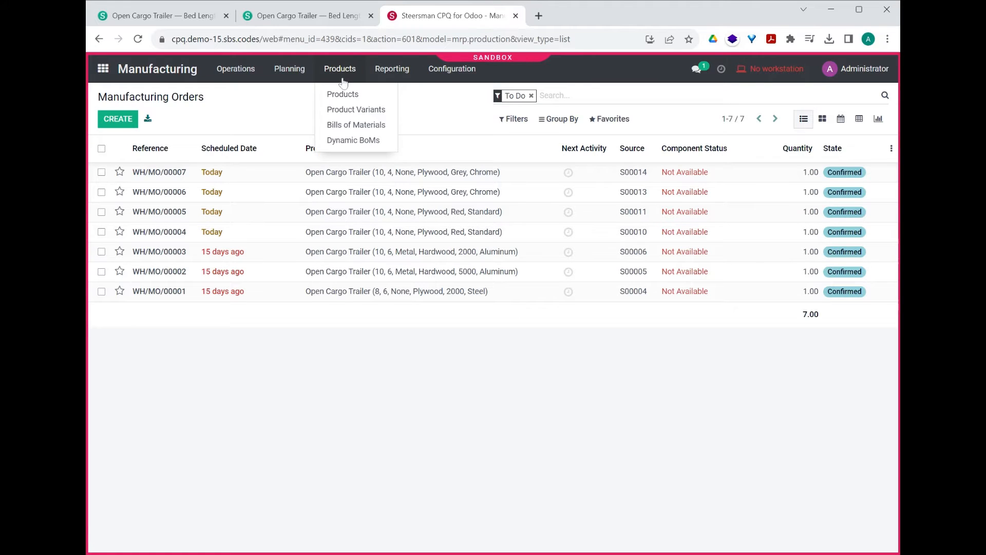
click(361, 142)
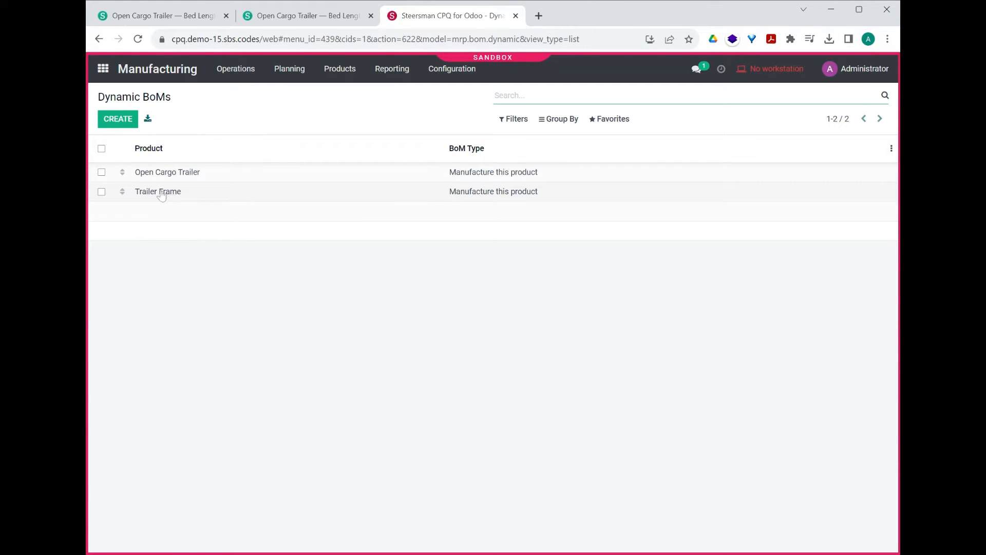
click(173, 174)
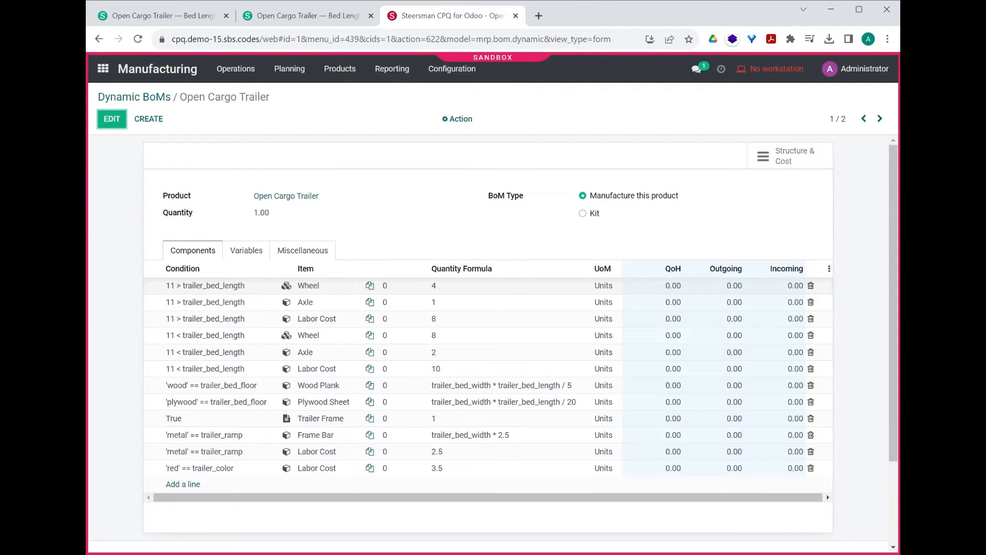
Step: Check the attributes of the Open Cargo Trailer product linked to the dynamic BoM and return to the BoM
click(302, 197)
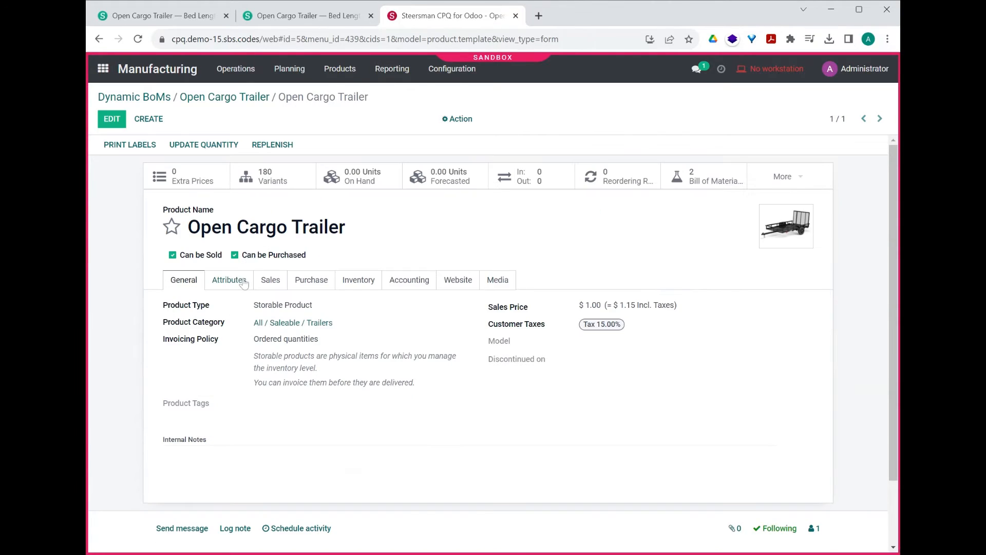
click(245, 281)
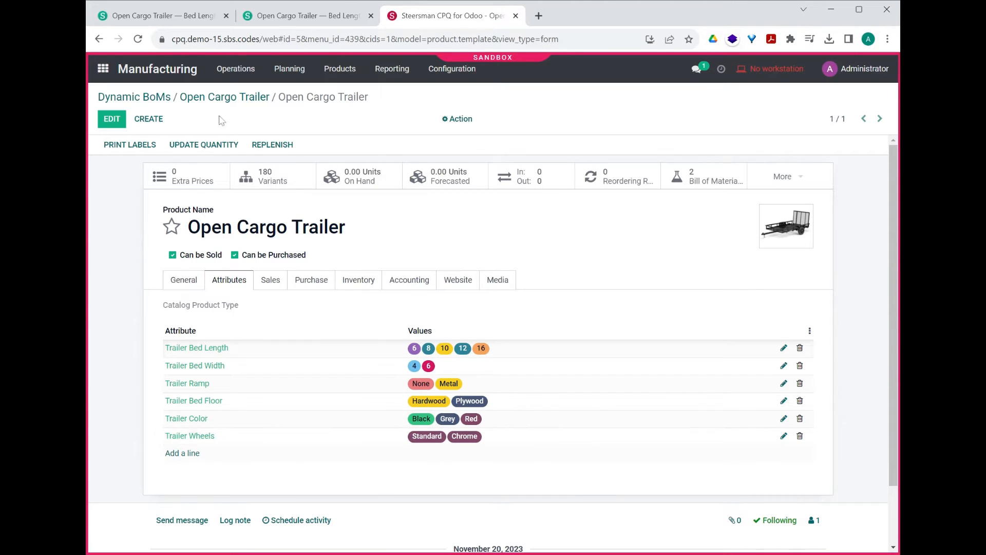
click(247, 97)
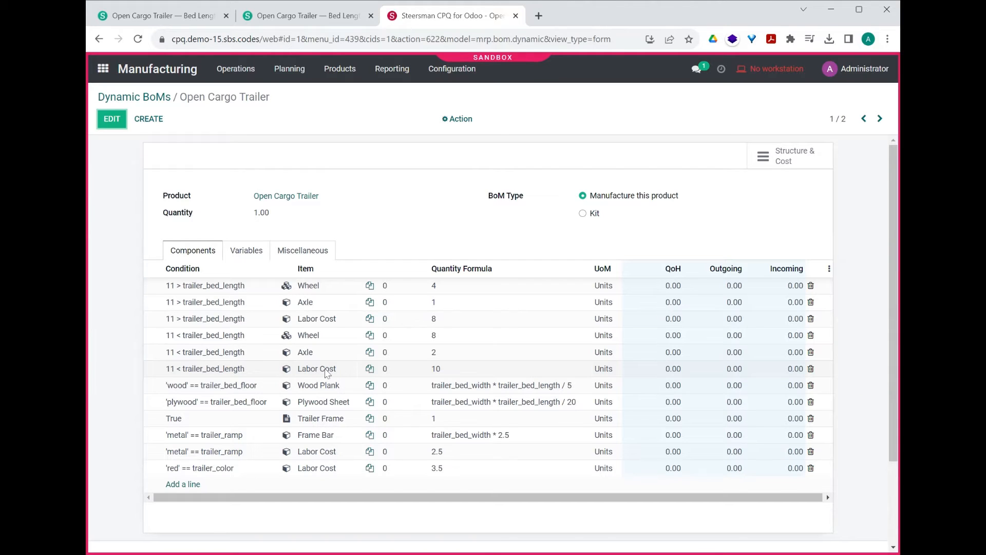
Step: Examine the nested Trailer Frame dynamic BoM and its product's attributes from the component line, and close both without saving
click(317, 421)
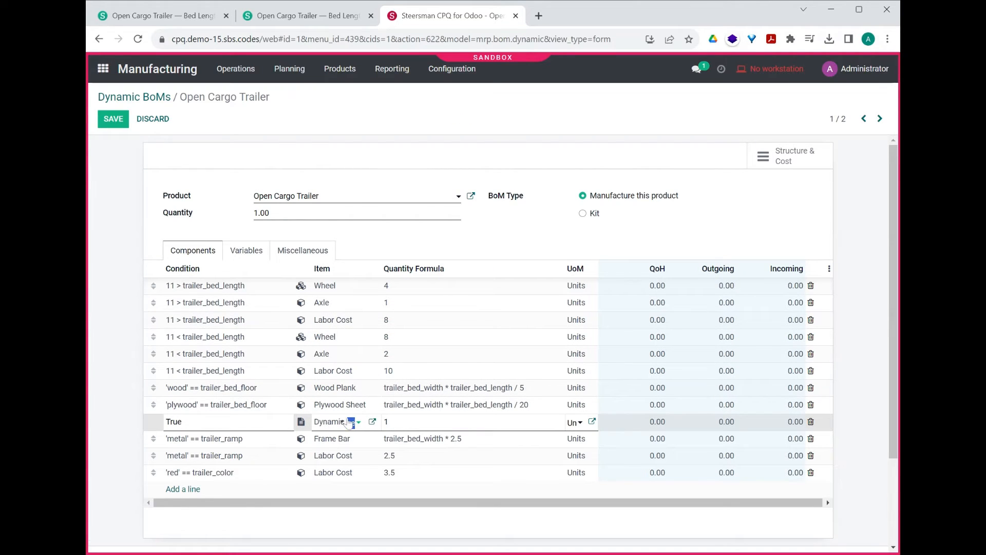
click(372, 422)
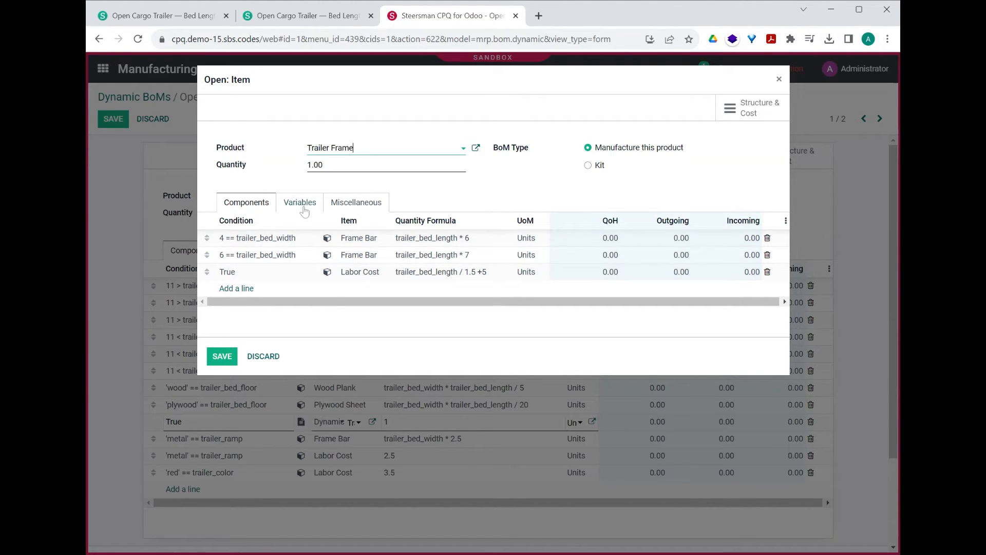
click(477, 148)
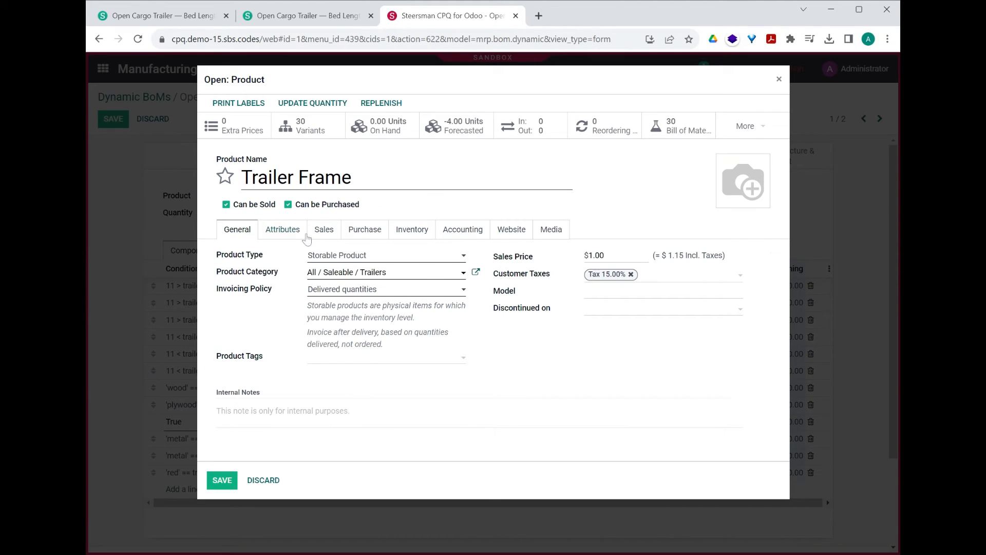
click(299, 235)
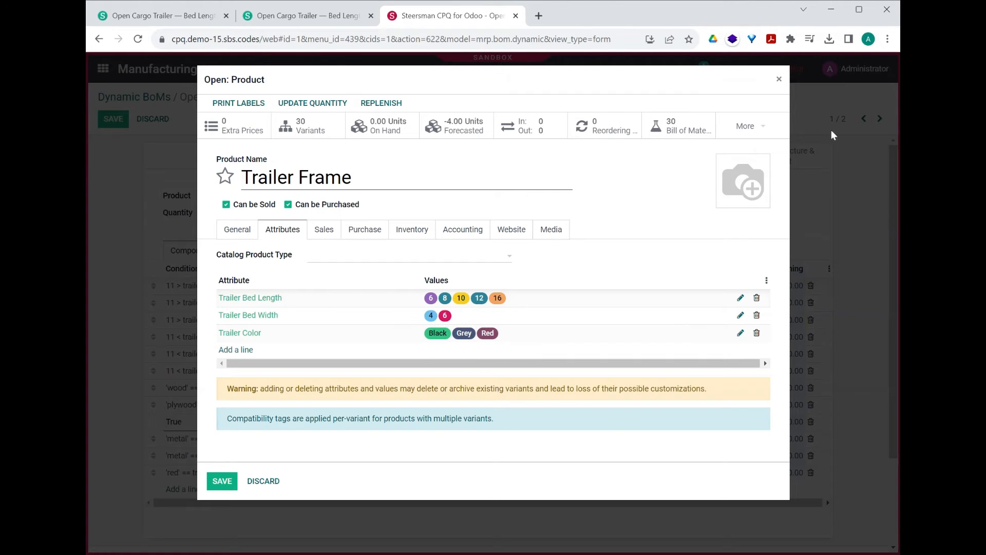
click(779, 80)
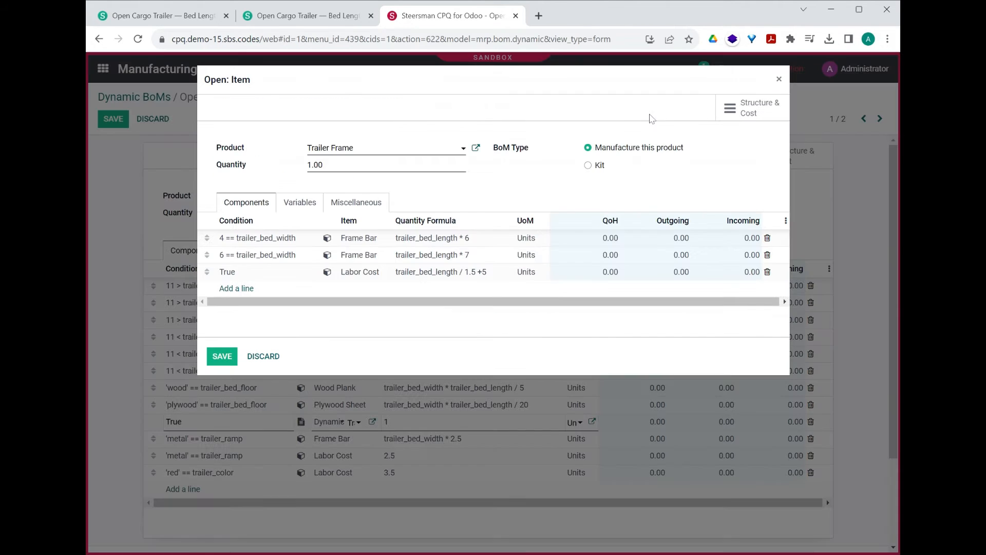
click(262, 354)
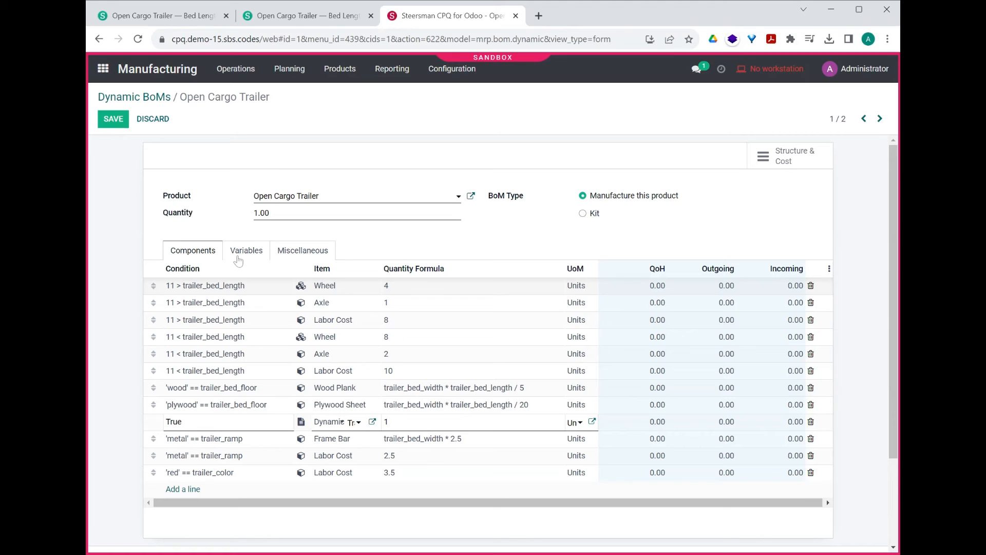
Step: Discard the BoM edit and create a sales quotation for the client named Customer with an Open Cargo Trailer order line
click(153, 121)
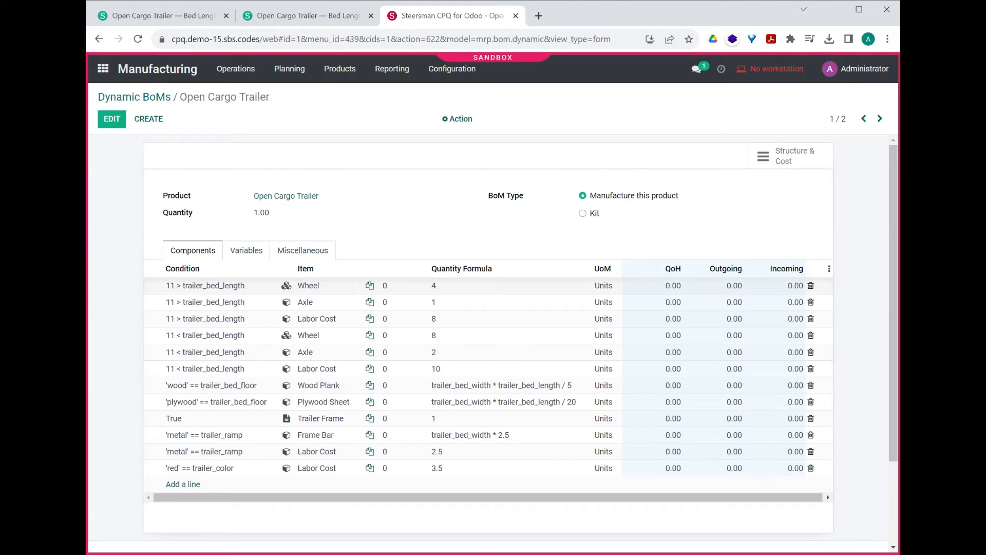
click(106, 70)
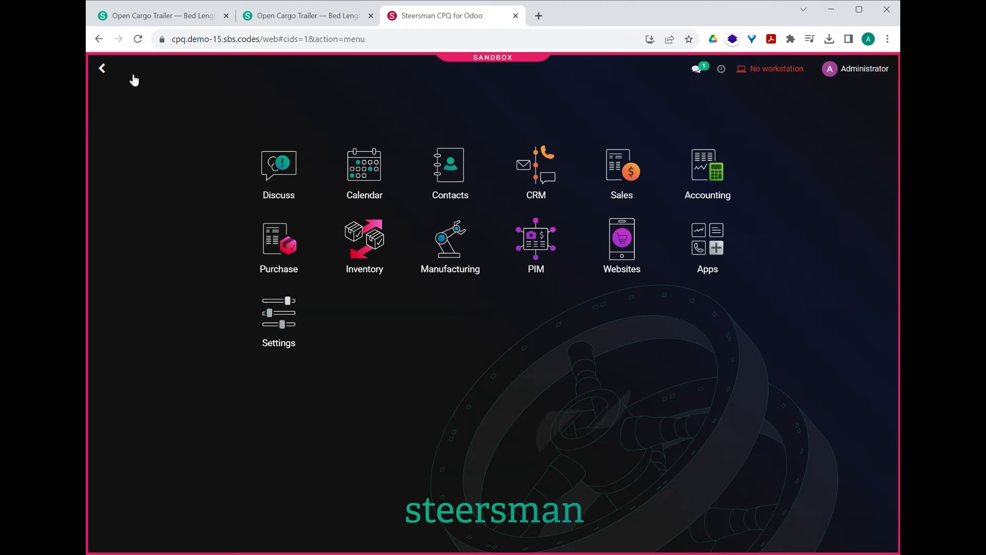
click(623, 175)
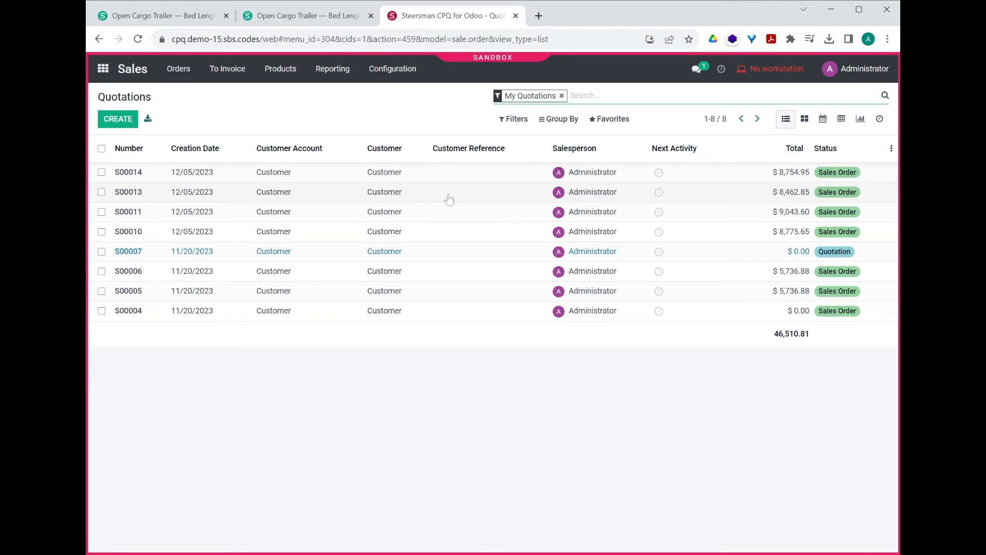
key(alt+c)
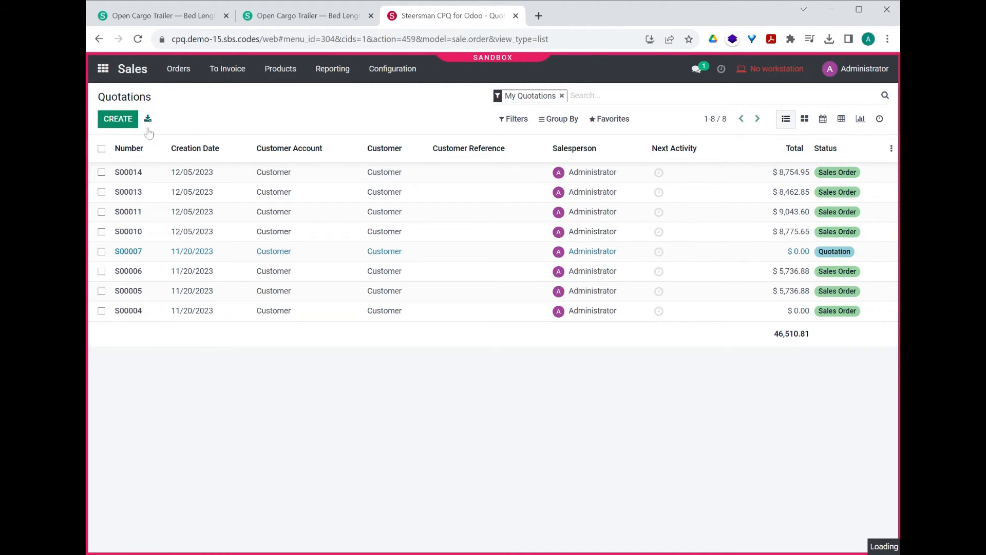
click(280, 250)
text(cus)
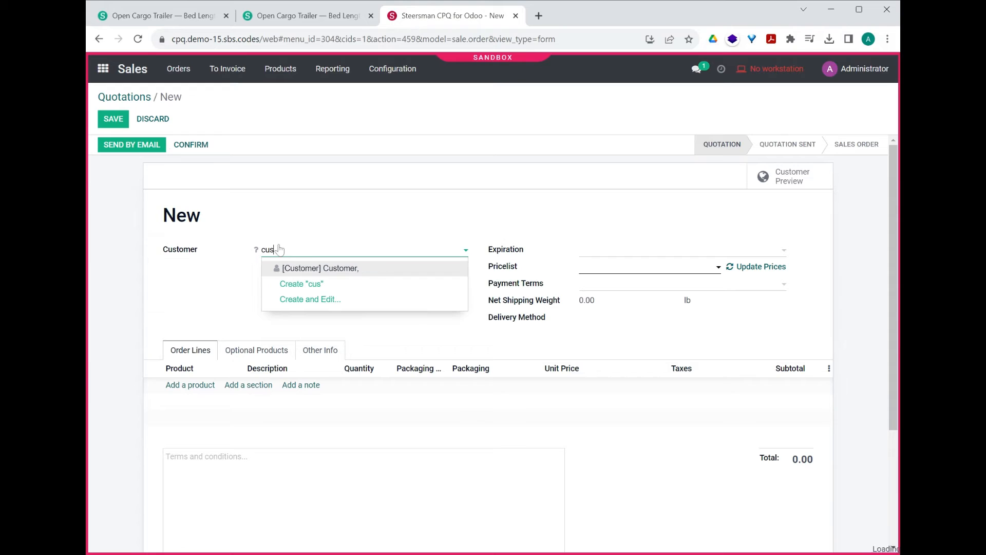
click(316, 272)
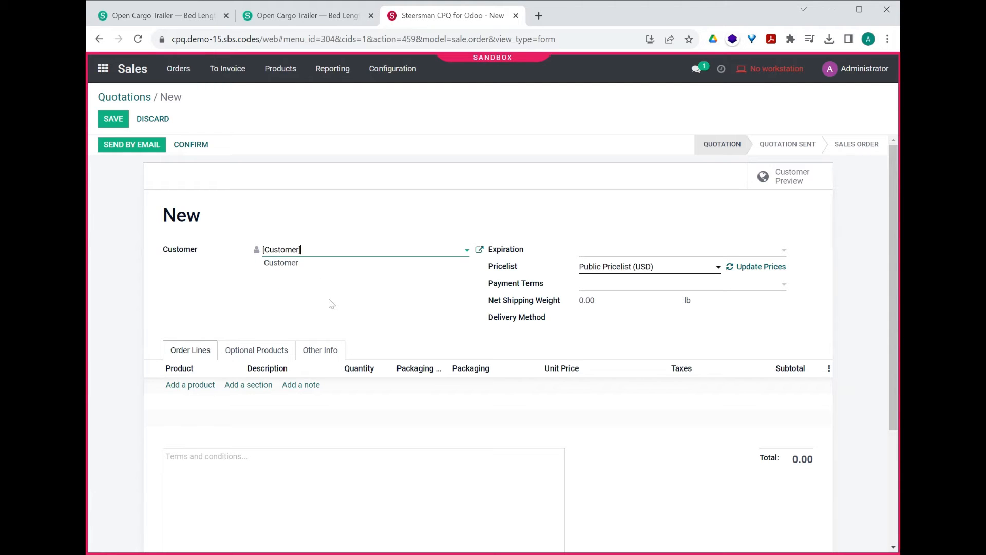
click(191, 389)
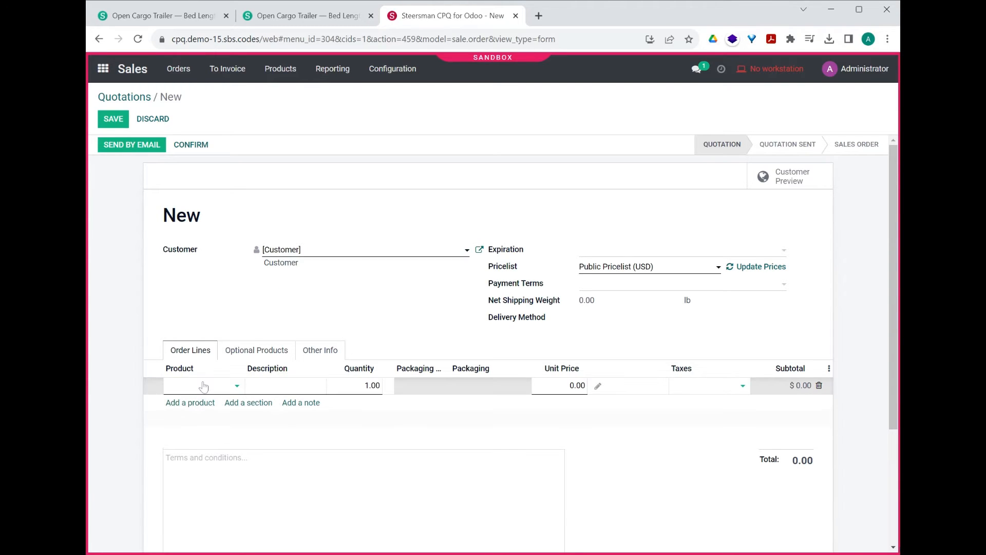
click(211, 466)
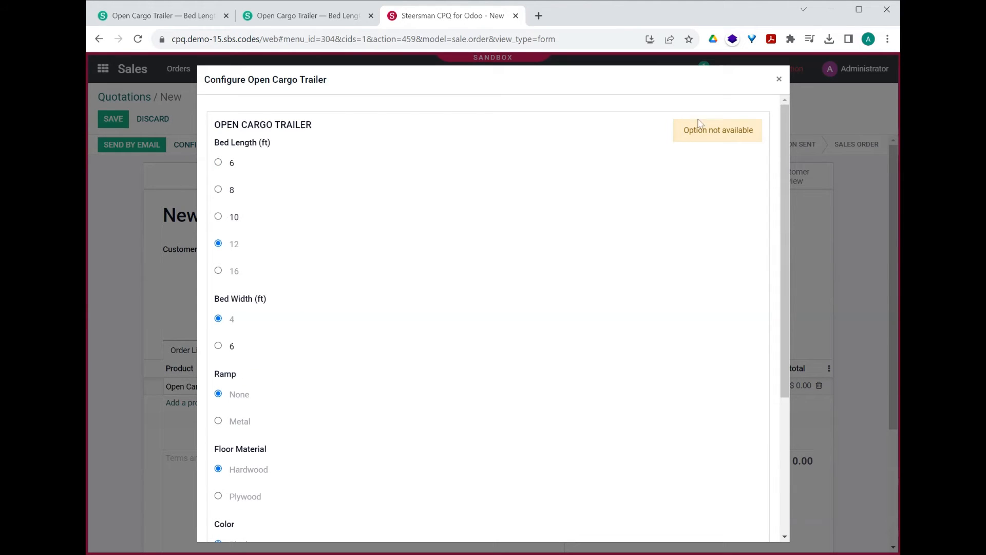
Step: Switch the trailer's bed length between 6 and 8 ft and examine how the Ramp option responds
click(230, 162)
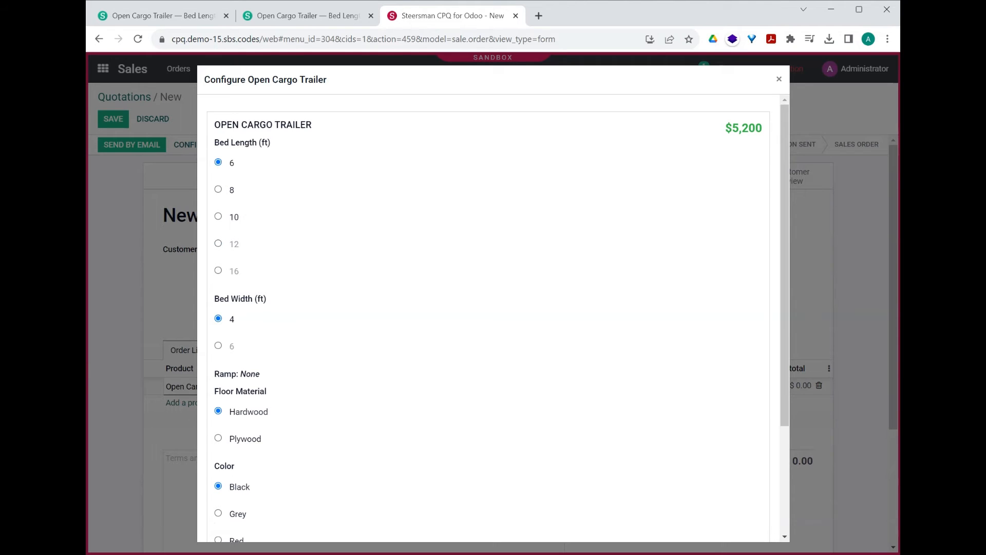
click(232, 195)
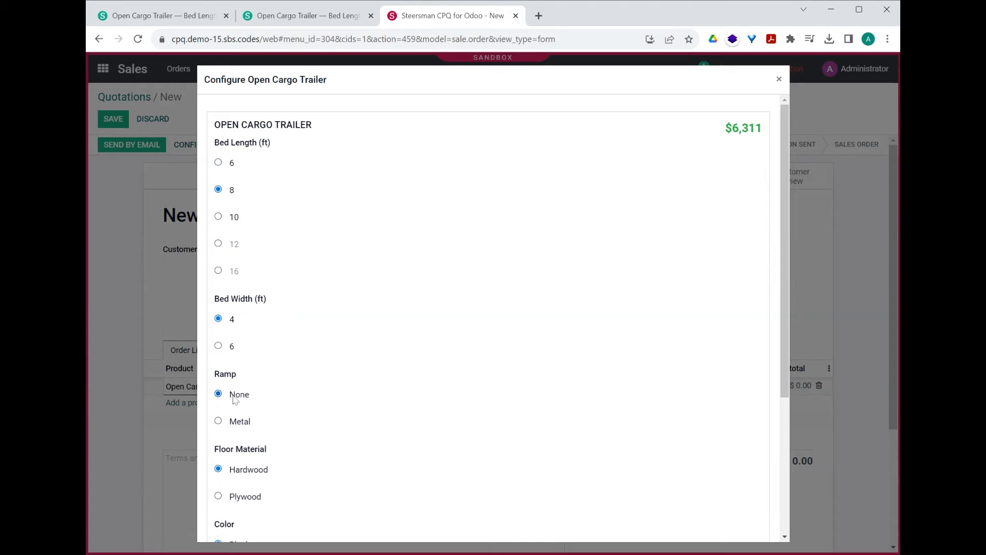
click(231, 167)
drag(219, 373, 241, 375)
click(266, 378)
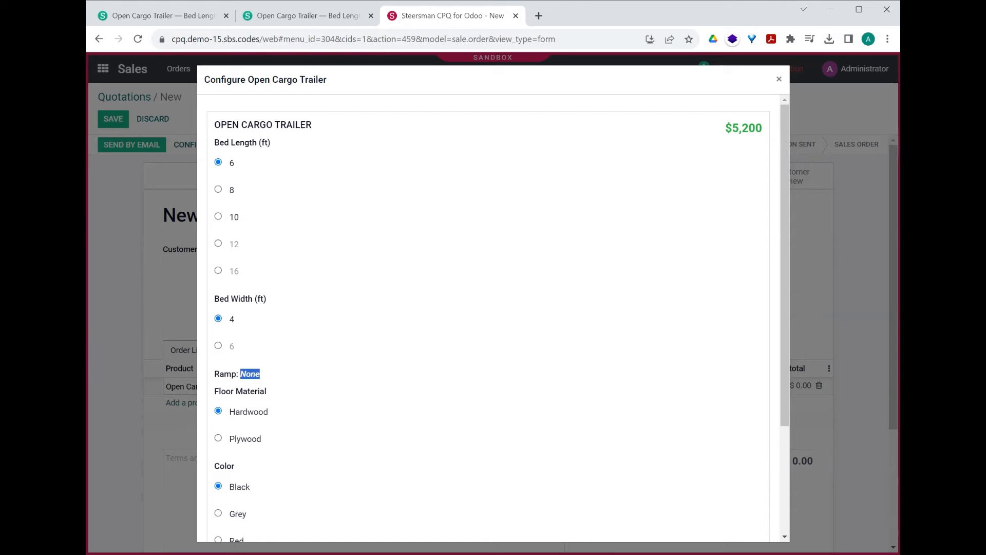
triple_click(267, 380)
click(268, 381)
drag(246, 374, 263, 377)
click(234, 196)
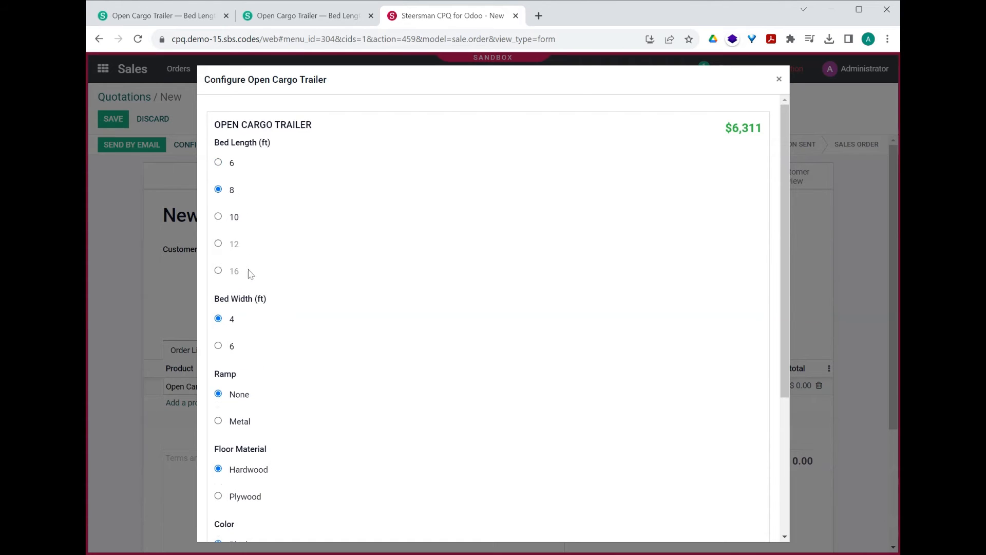
Step: Configure the trailer with 12 ft bed length, 6 ft bed width, Metal ramp, Grey color and Chrome wheels
click(235, 219)
click(234, 244)
click(231, 346)
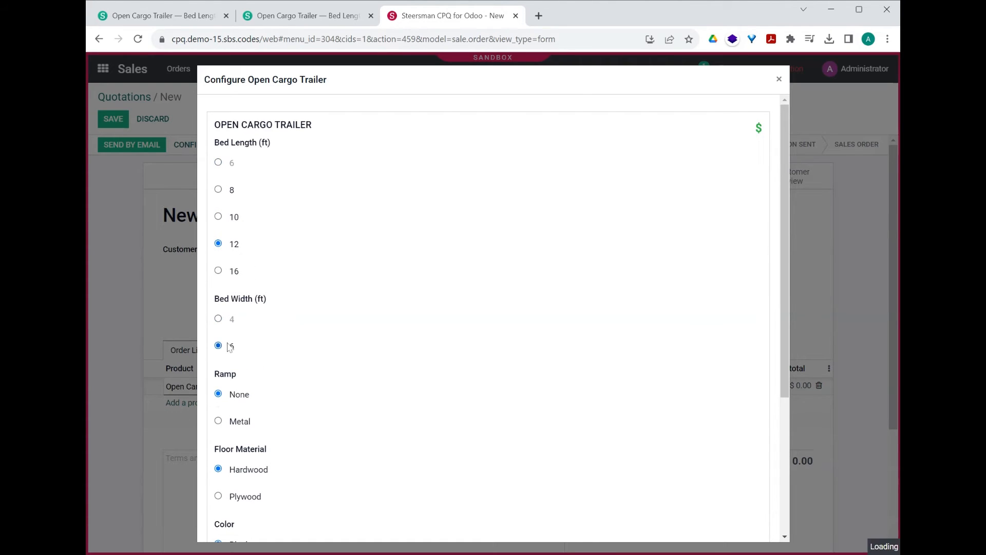
click(238, 423)
scroll(246, 399, down, 2)
click(241, 452)
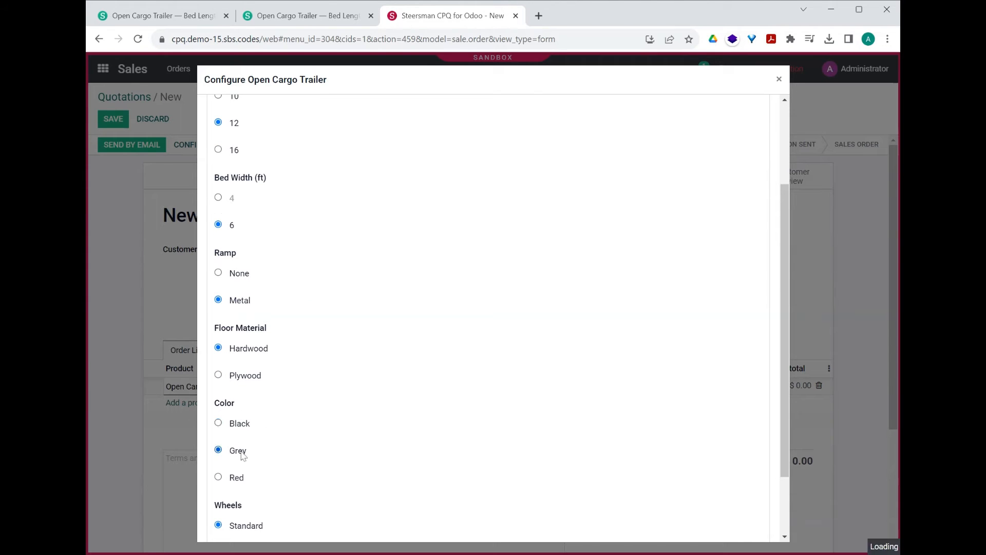
scroll(243, 454, down, 2)
click(245, 468)
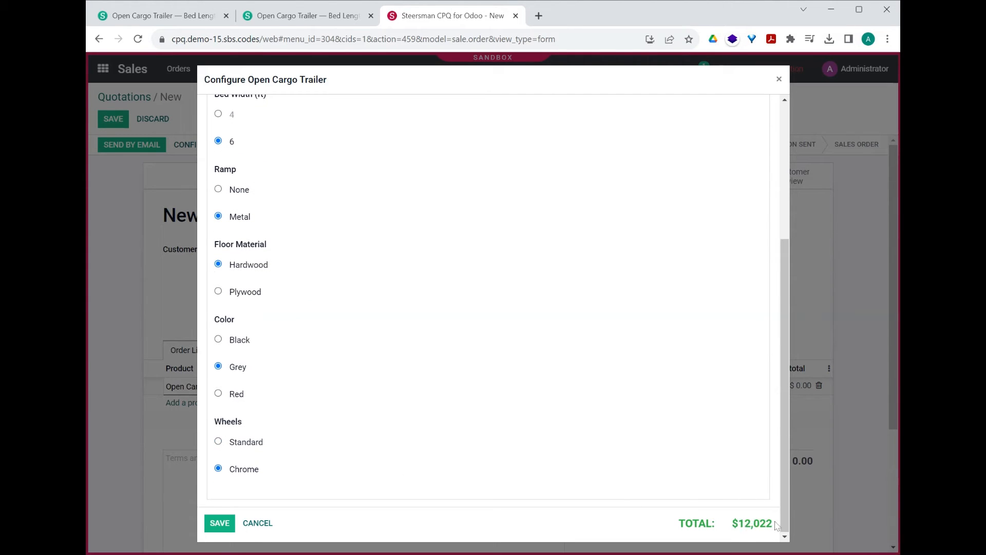
Step: Accept the trailer configuration, and save and confirm the quotation as a sales order
click(220, 522)
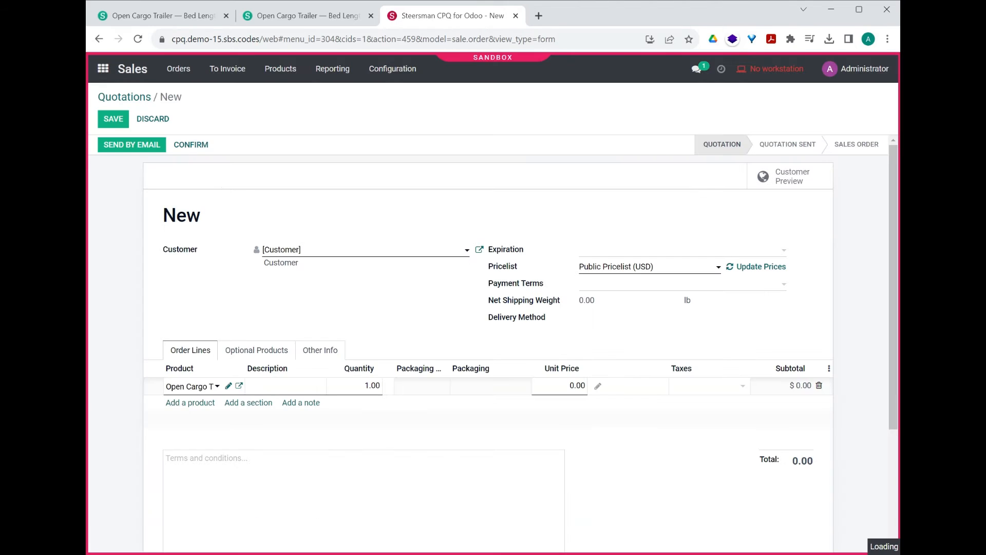
click(114, 126)
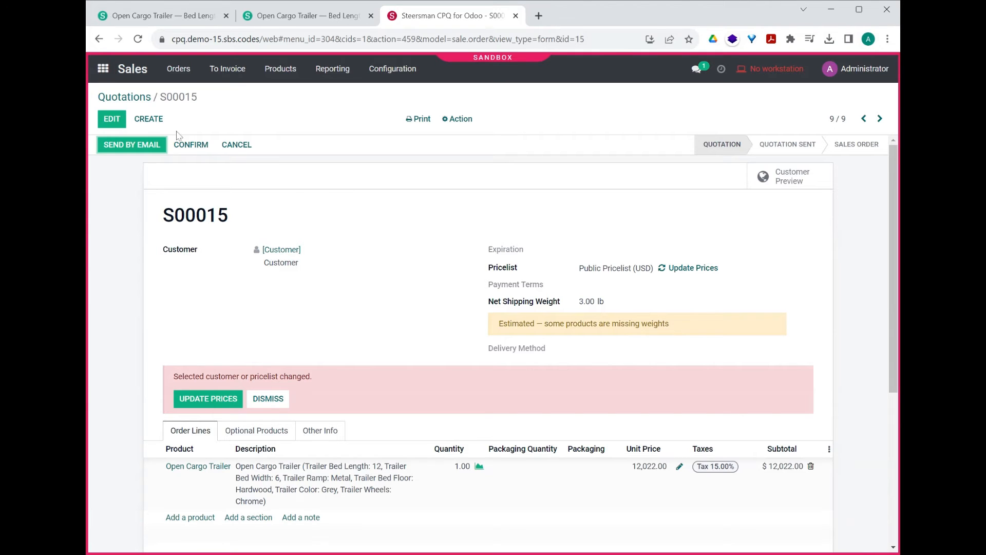
click(190, 144)
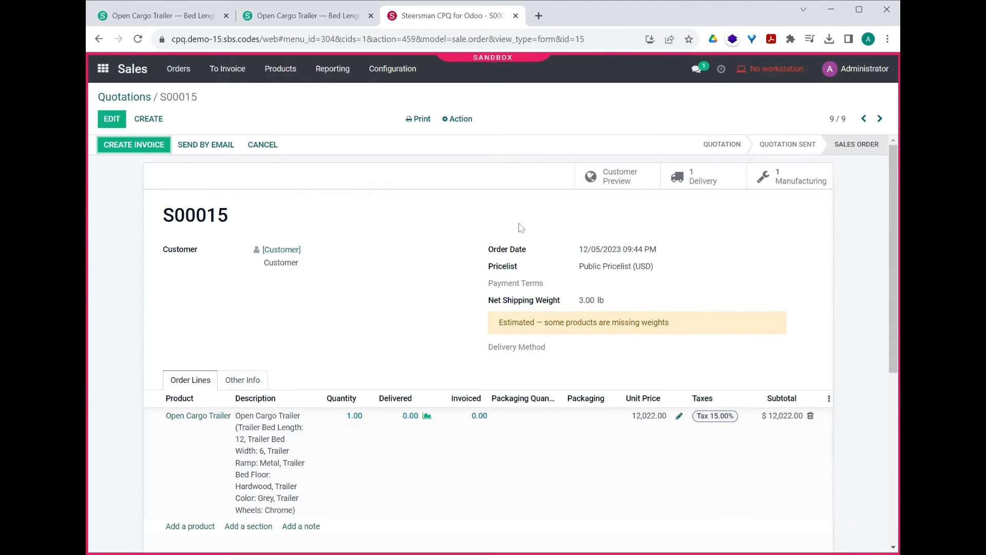
Step: Examine the components of the order's manufacturing order and its bill of material, and return to the sales order
click(800, 181)
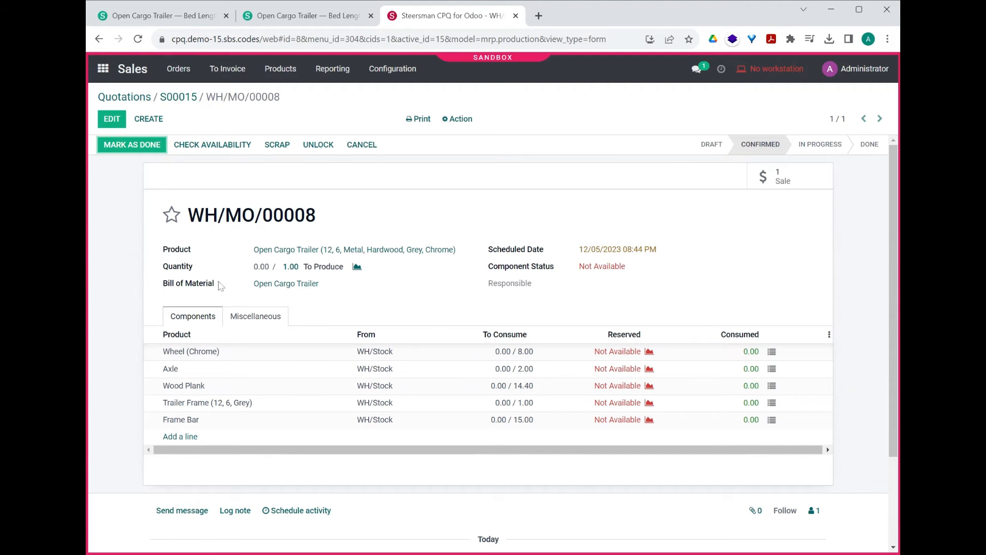
click(278, 284)
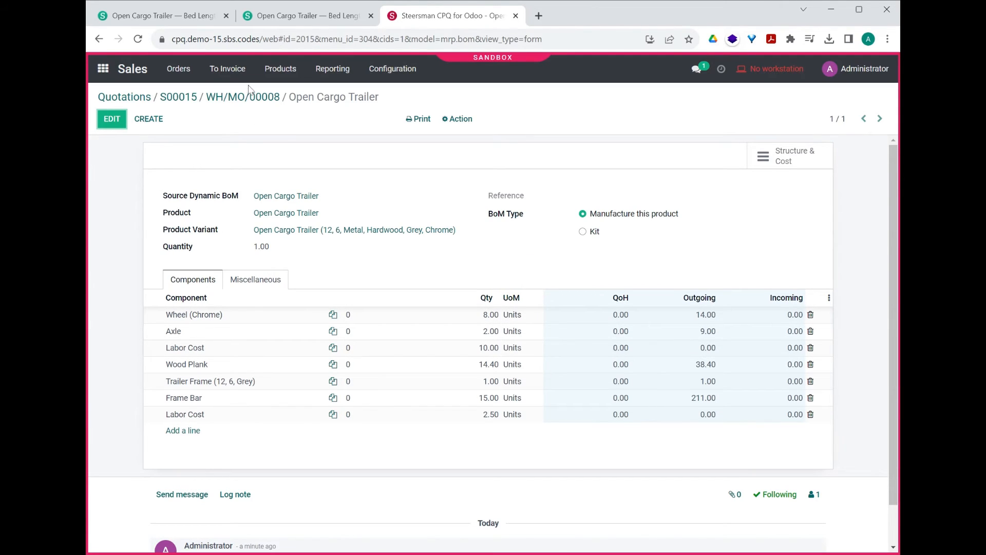
click(255, 100)
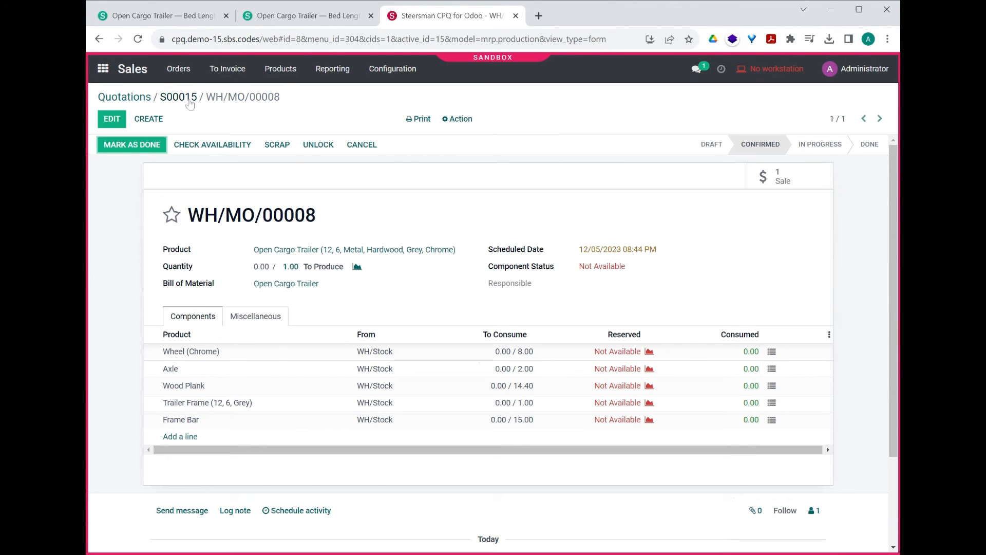
click(190, 102)
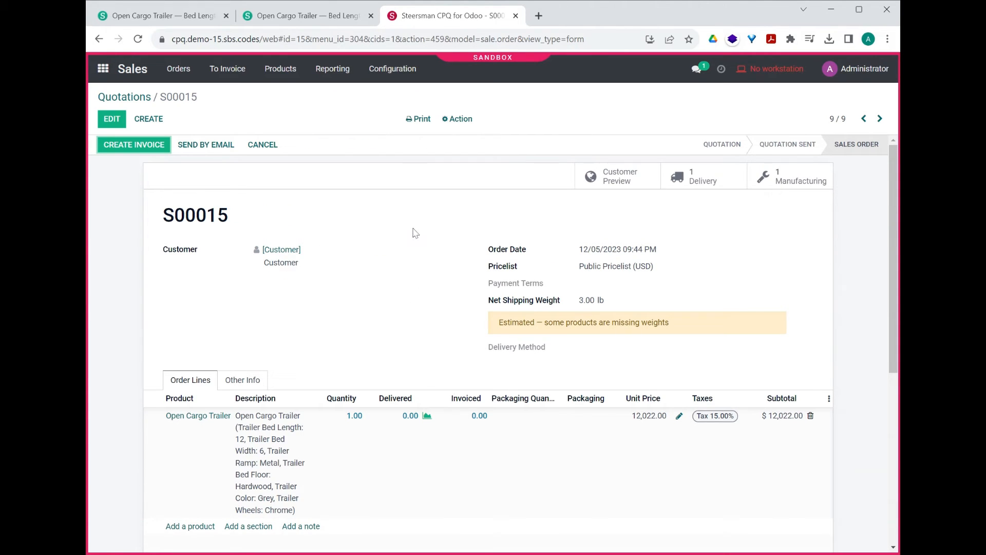
Step: In the Open Cargo Trailer dynamic BoM in Manufacturing, set the Wheel quantity to 2 for beds under 11 ft and 4 for longer ones, and save
click(104, 72)
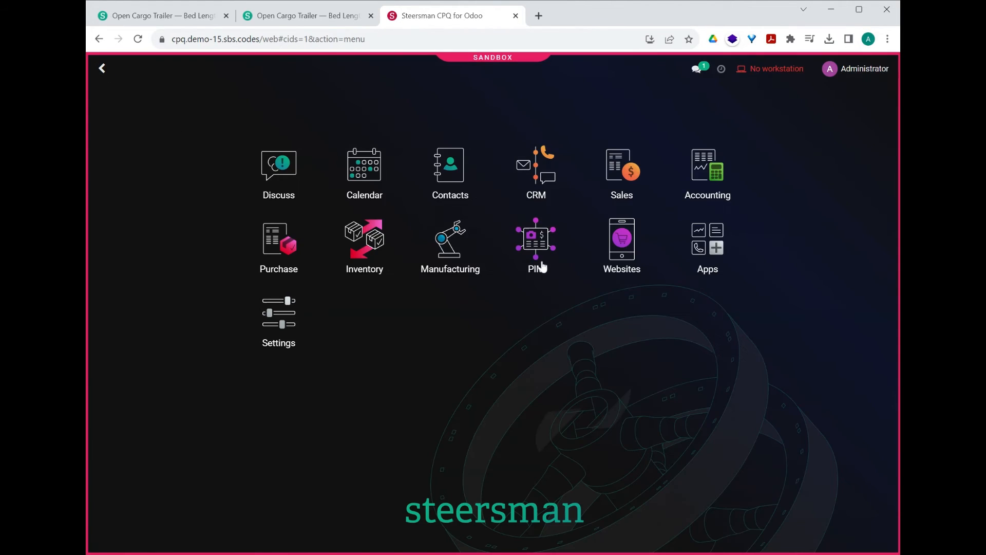
click(465, 255)
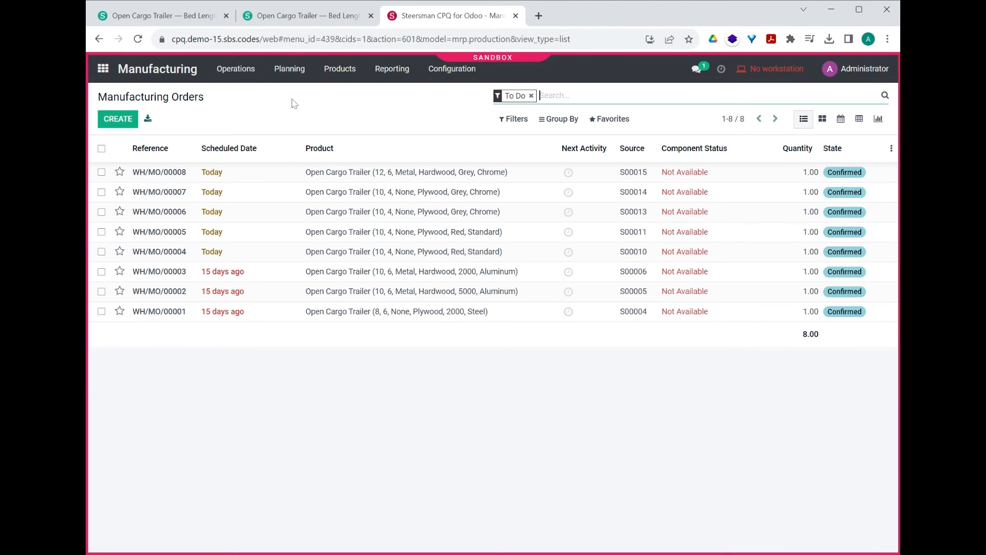
click(326, 69)
click(362, 143)
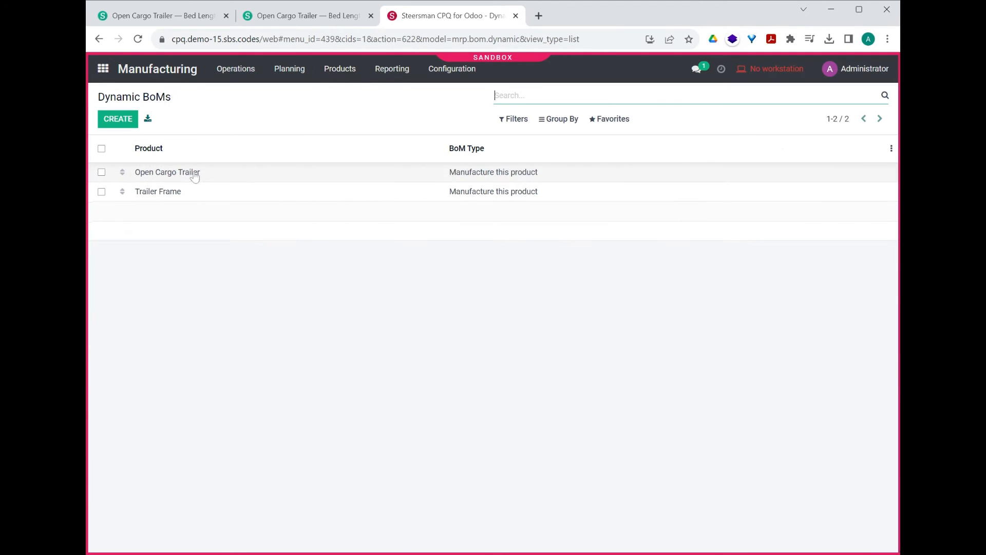
click(192, 172)
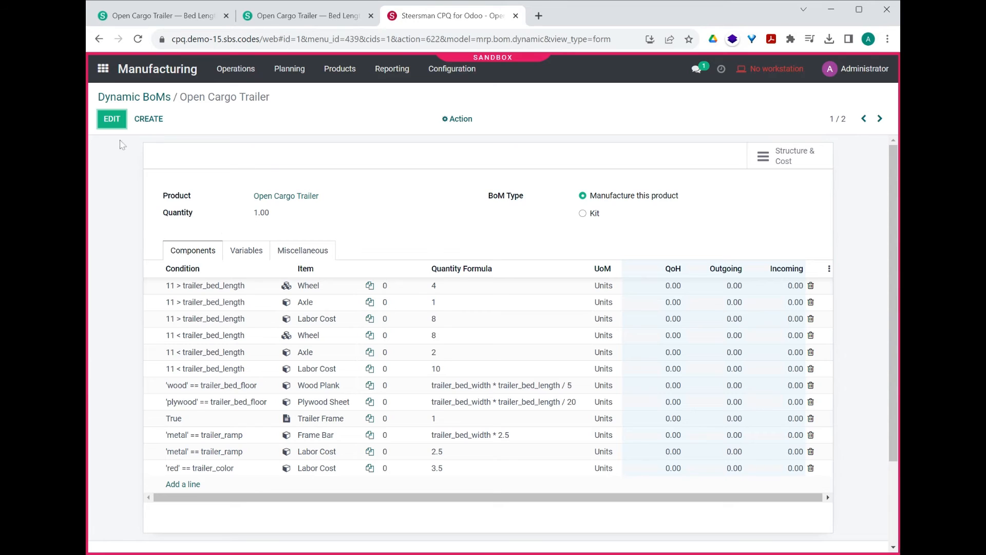
click(112, 118)
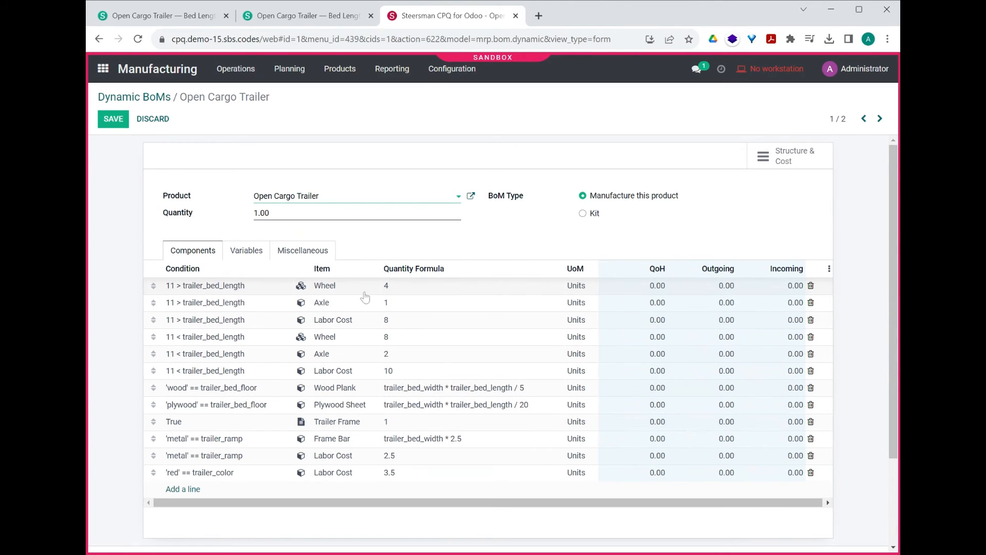
click(416, 292)
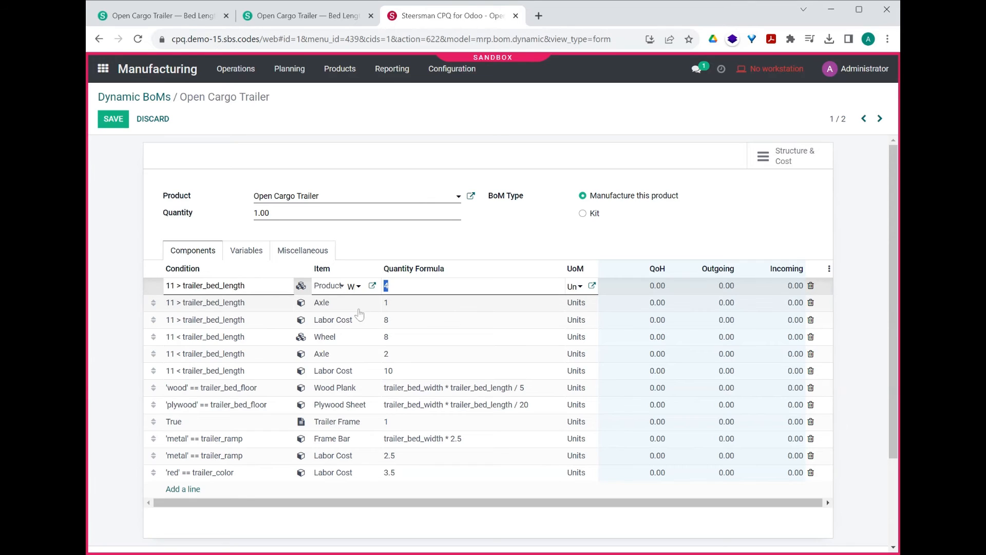
text(2)
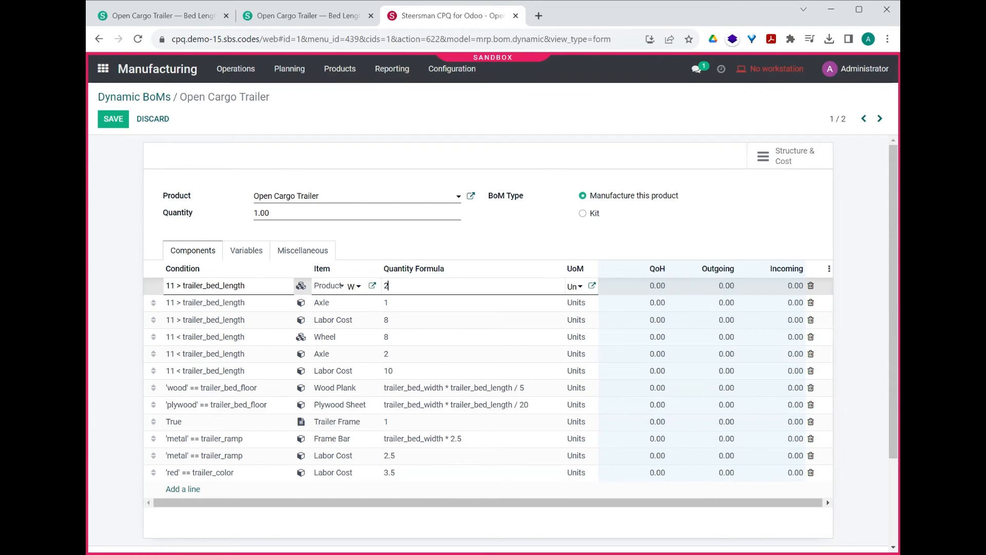
click(403, 342)
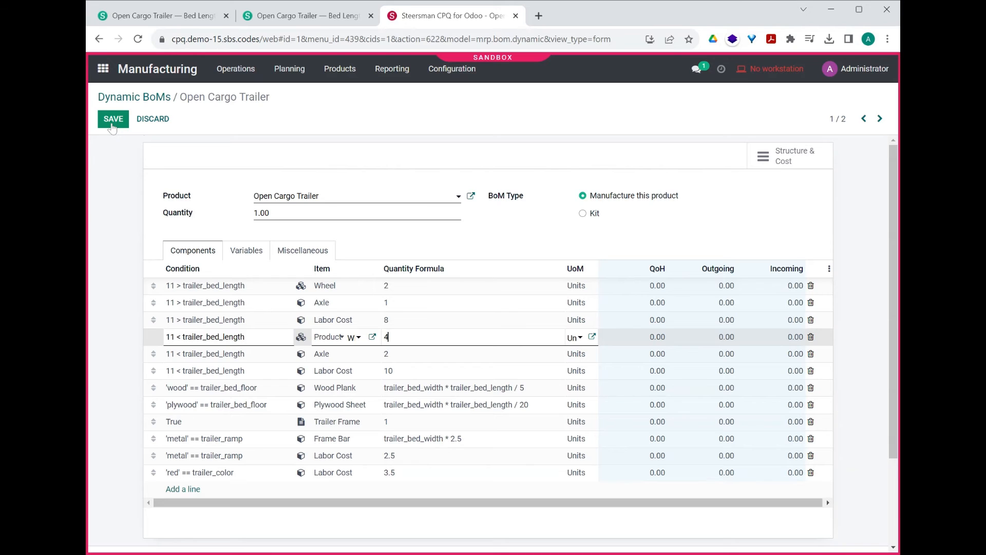
click(113, 125)
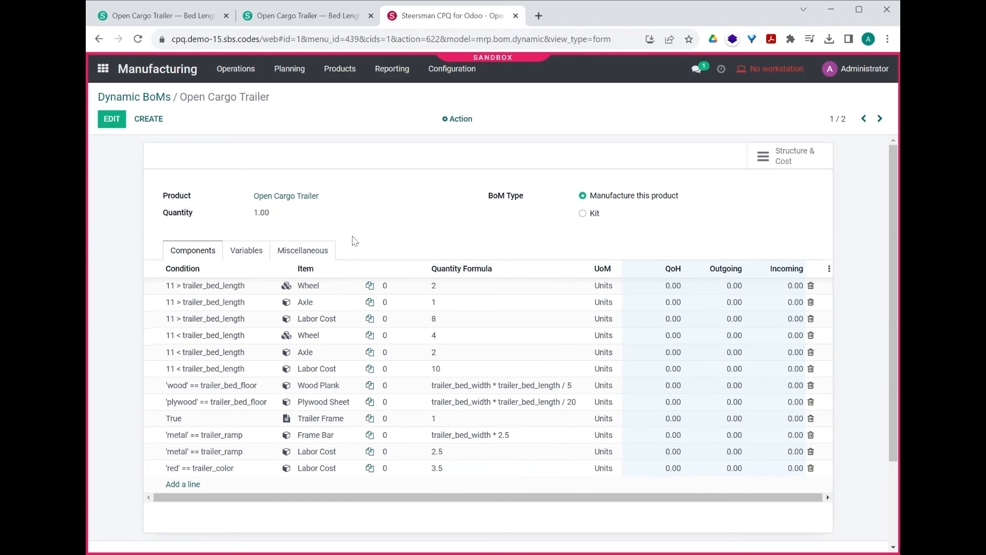
Step: Reopen the newest confirmed sales order in Sales and duplicate it
click(103, 68)
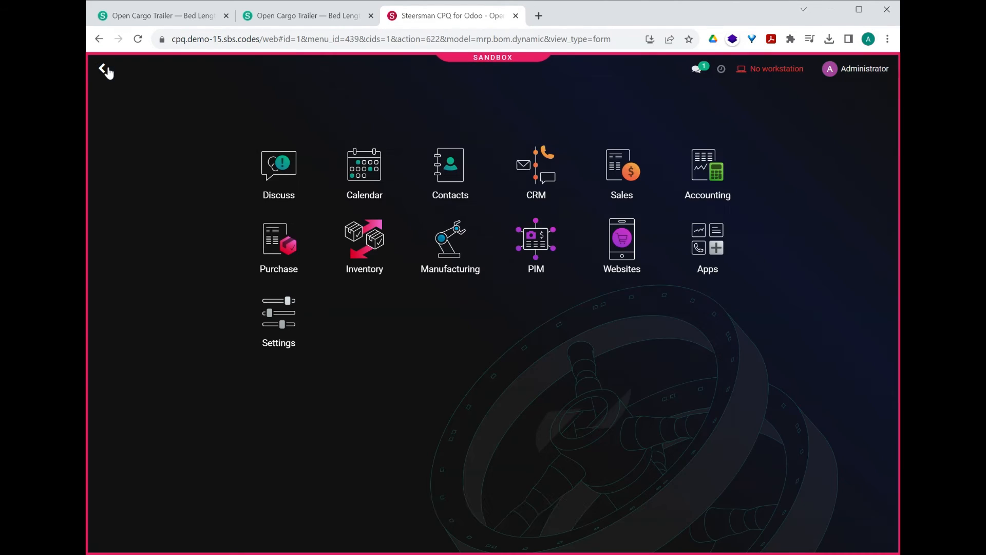
click(616, 172)
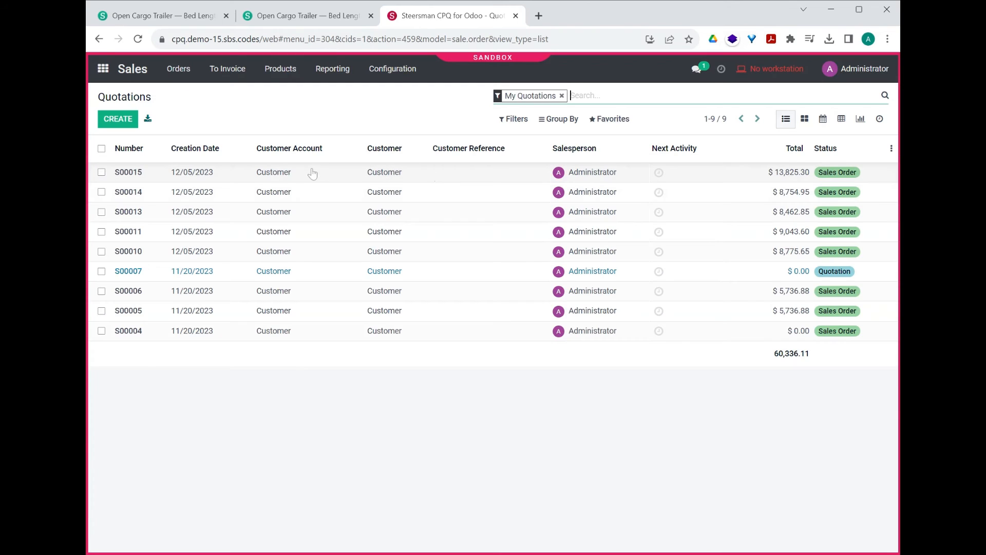
click(317, 177)
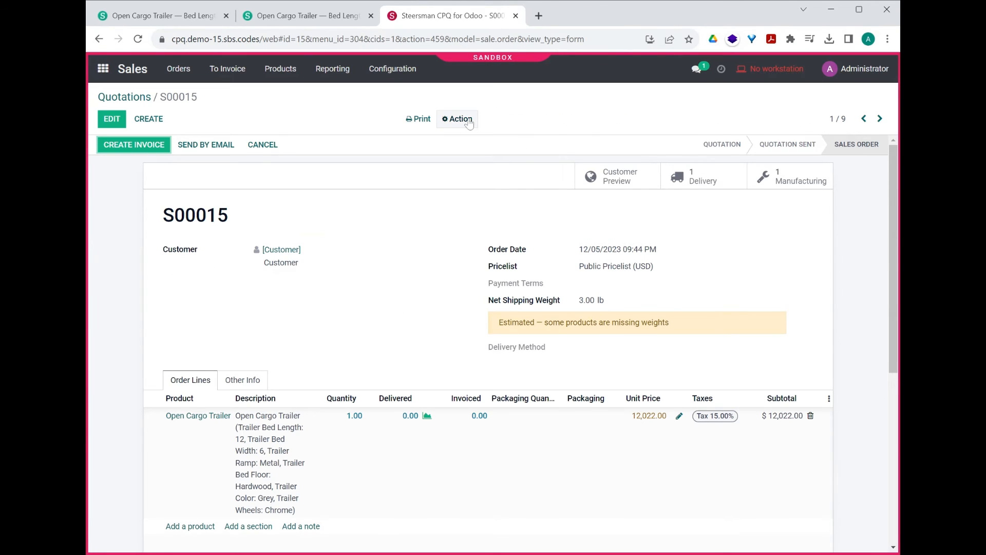
click(469, 122)
click(469, 141)
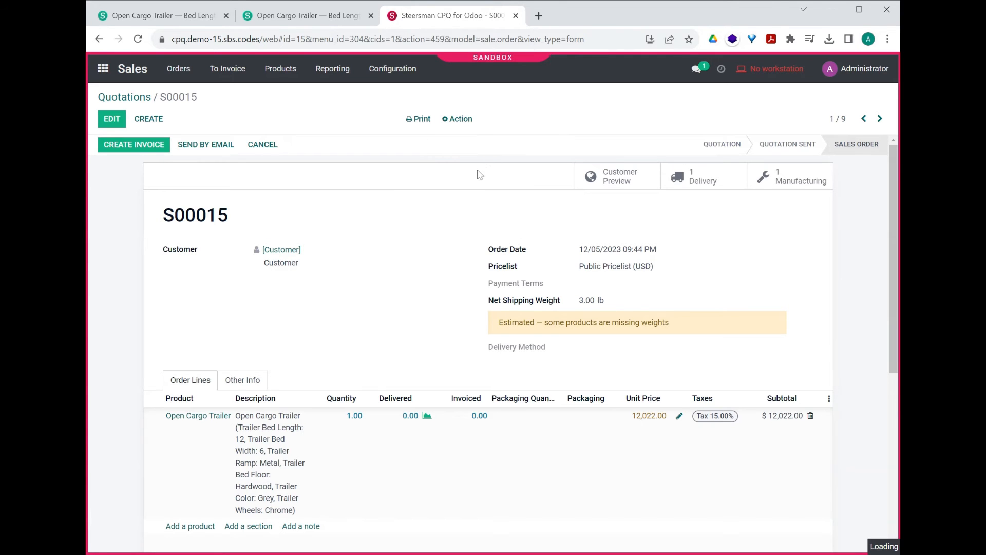
Step: Save the duplicated quotation, update its unit prices from the Public Pricelist (USD), and confirm it as a sales order
scroll(452, 161, down, 1)
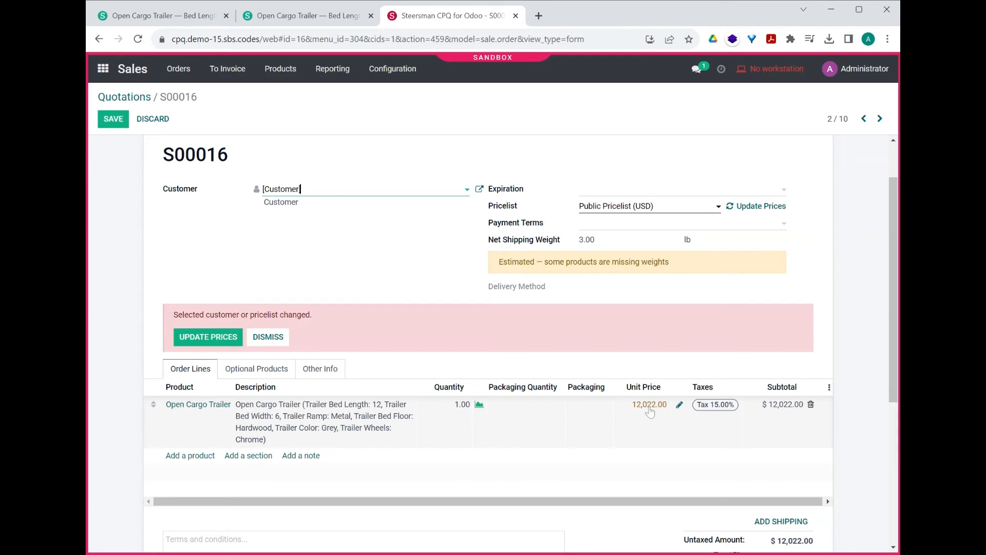
scroll(650, 411, up, 2)
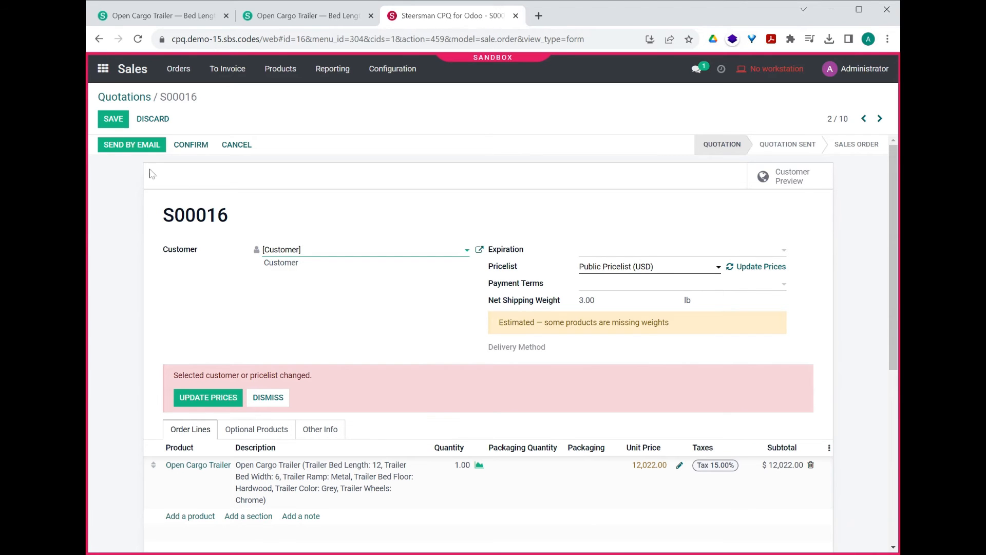
click(111, 121)
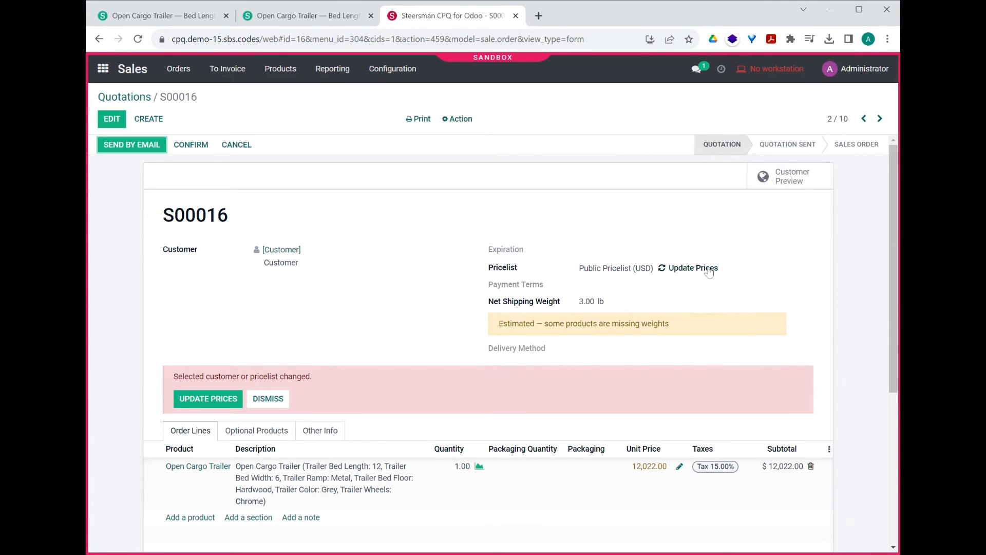
click(699, 268)
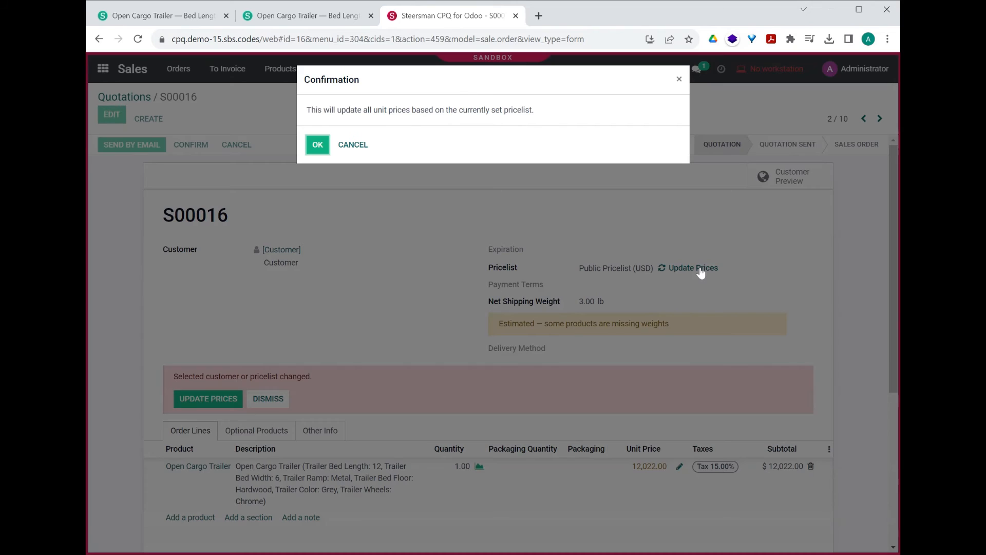
click(318, 145)
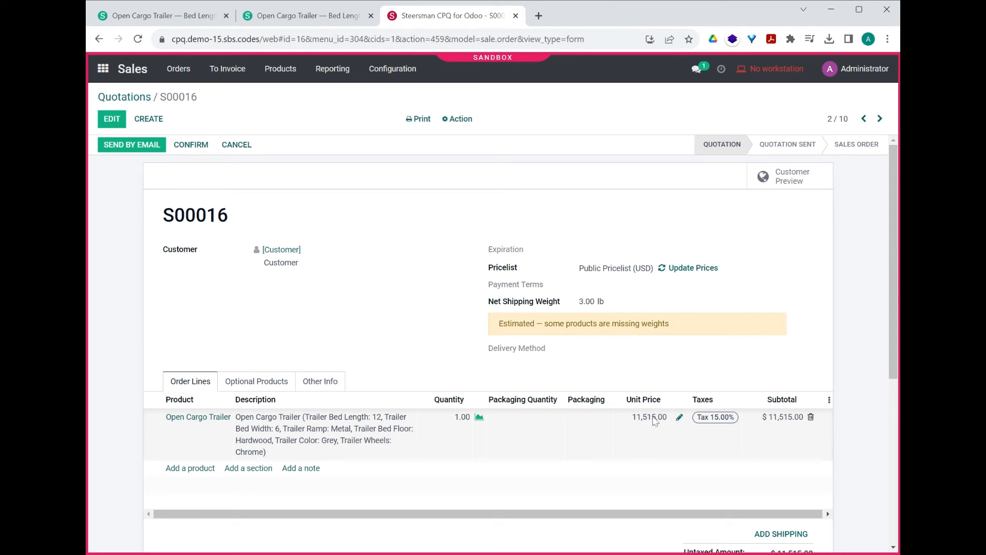
click(191, 145)
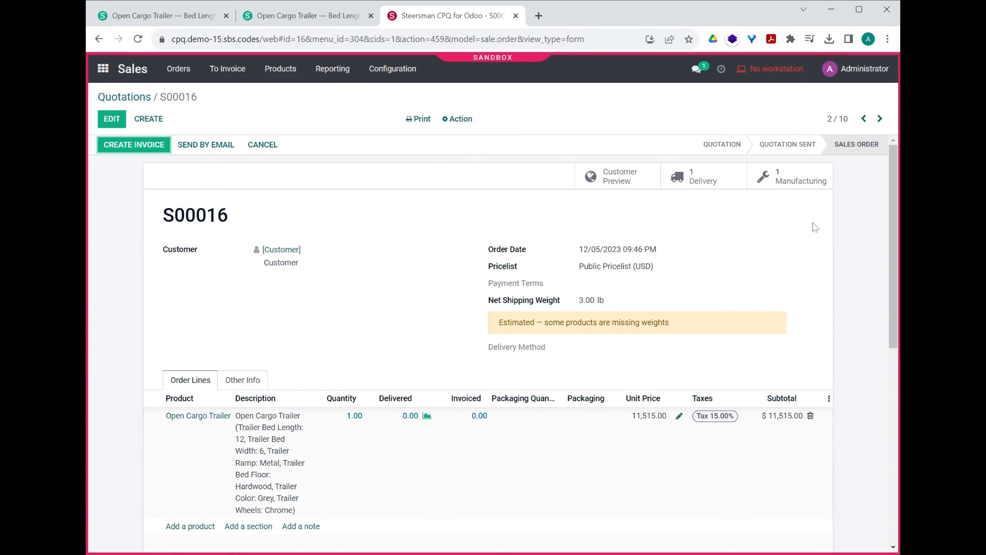
Step: Examine the Wheel quantity in the duplicated order's manufacturing order and bill of material, and return to the sales order
click(791, 181)
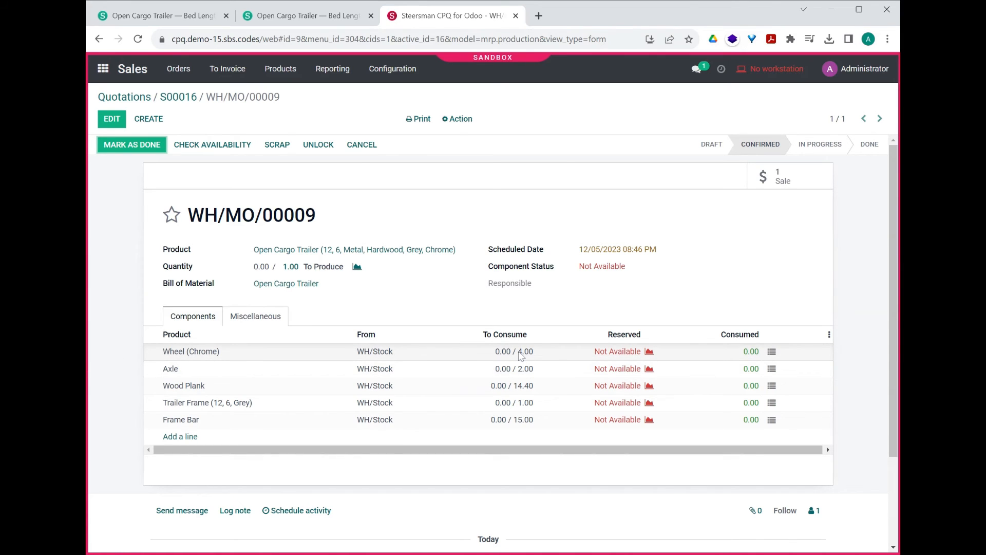
click(286, 284)
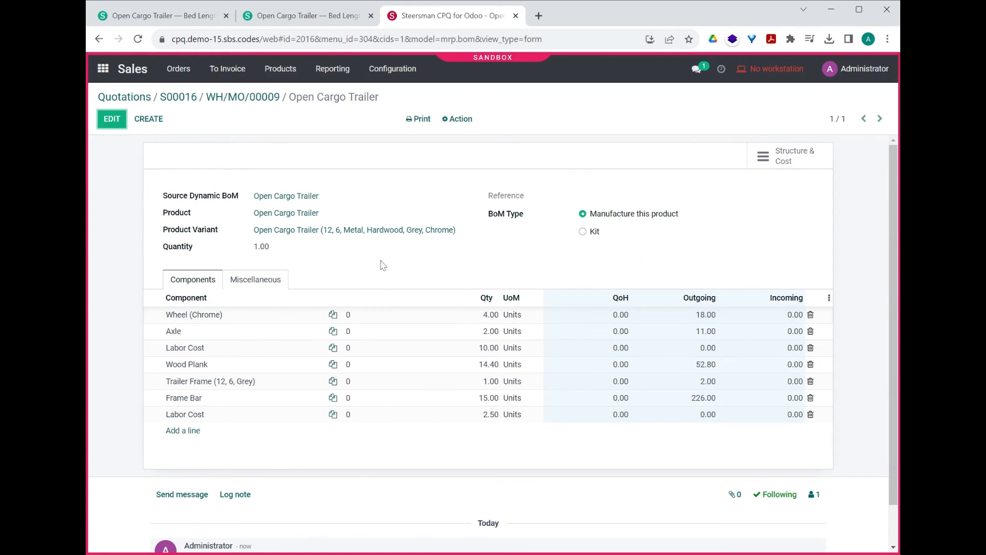
scroll(328, 339, down, 2)
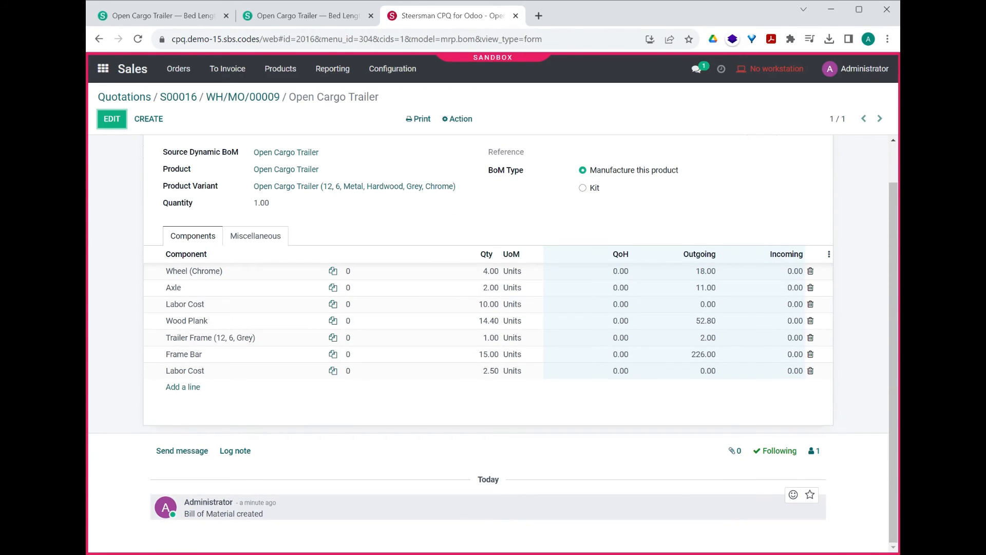
scroll(287, 463, up, 2)
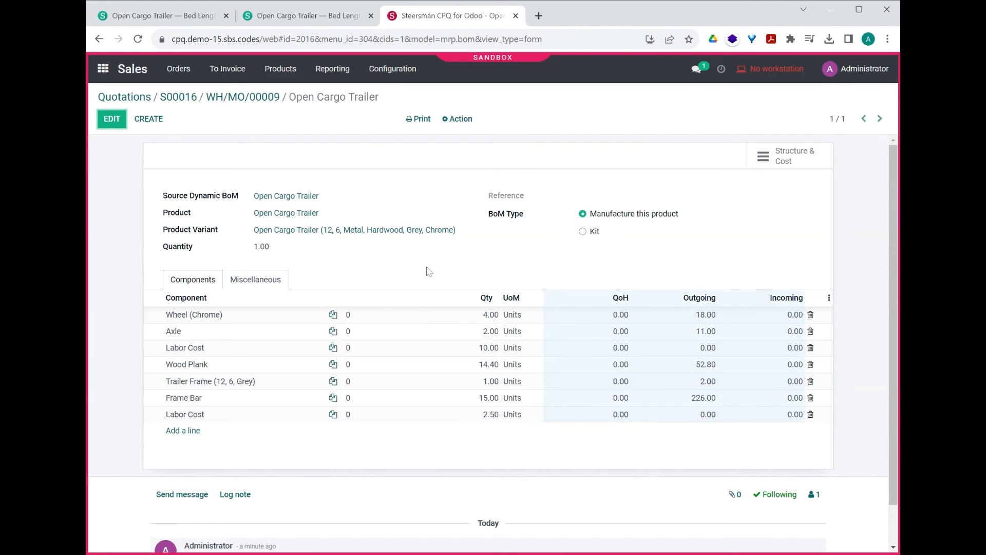
click(182, 102)
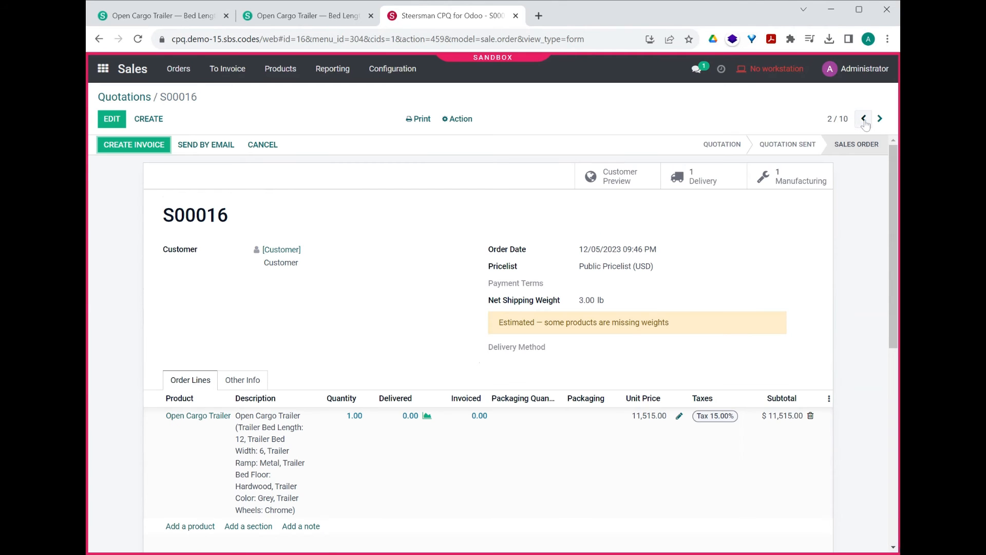
Step: Go to sales order S00015 and examine its manufacturing order and bill of material for comparison
click(864, 121)
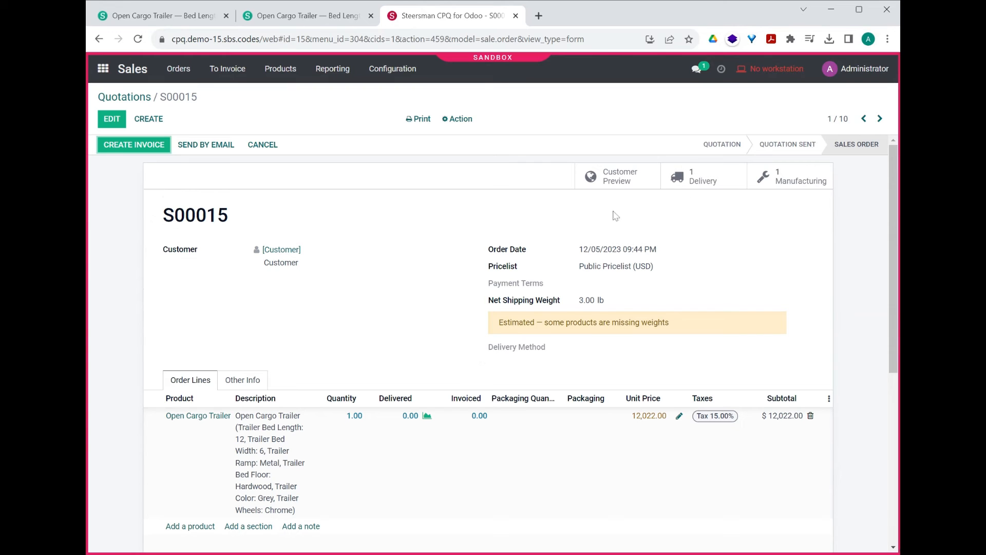
click(768, 191)
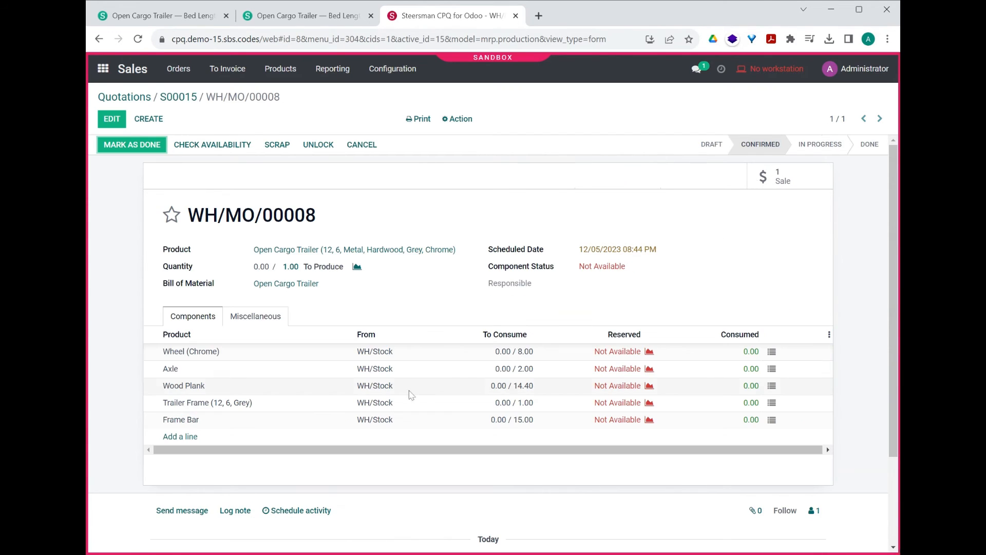
click(294, 286)
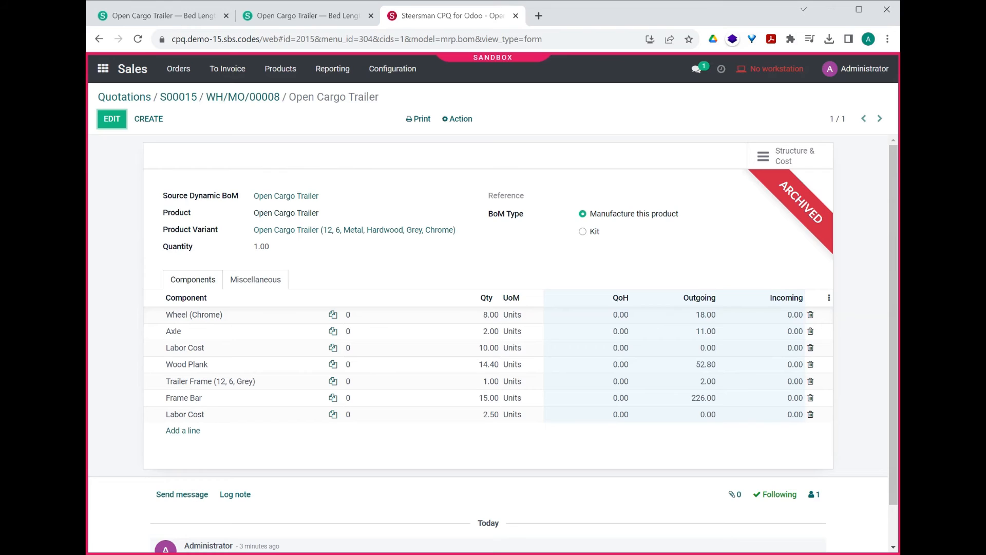
Step: From the bill of material's product, open the Trailers category and review its Pricelist Base Cost and Use BoM Cost settings, discarding any edits
click(284, 214)
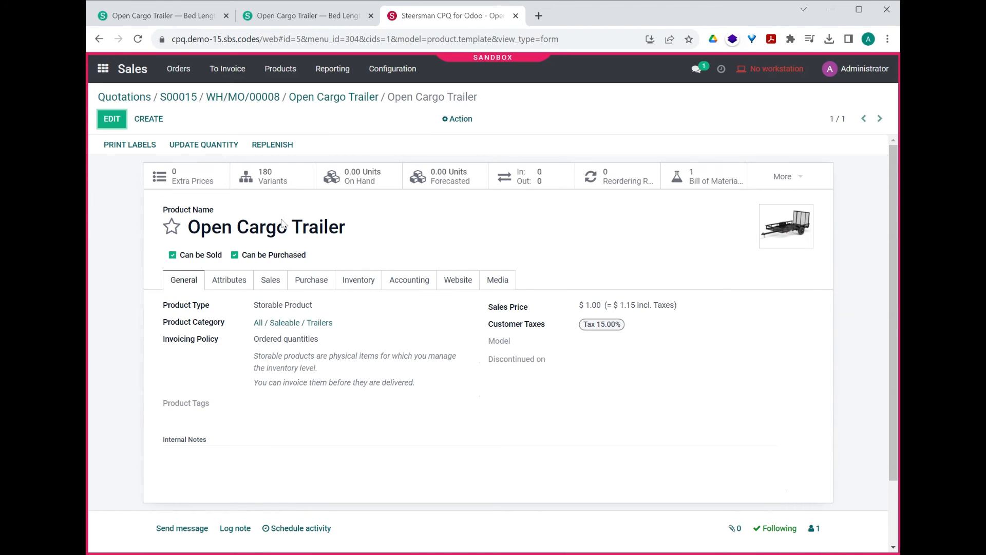
click(285, 323)
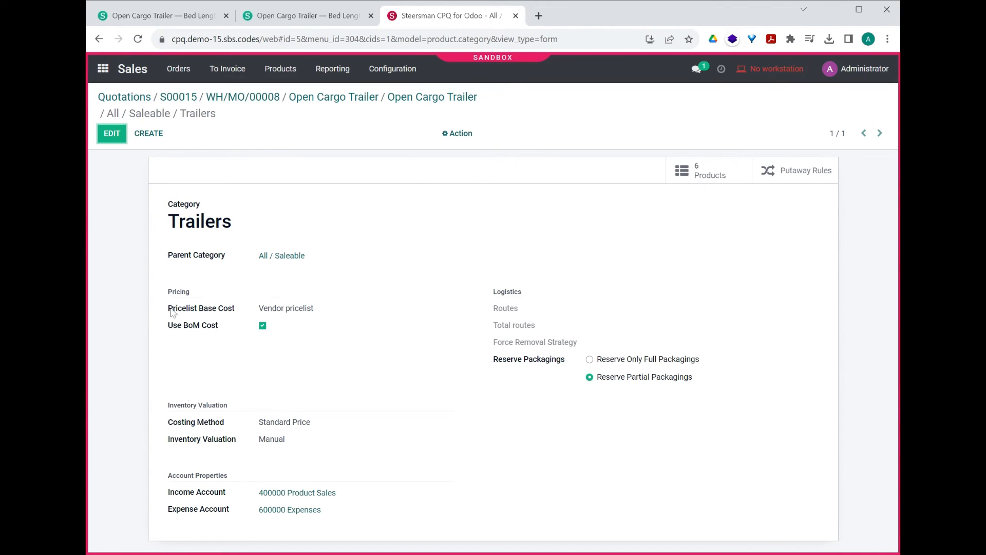
click(110, 137)
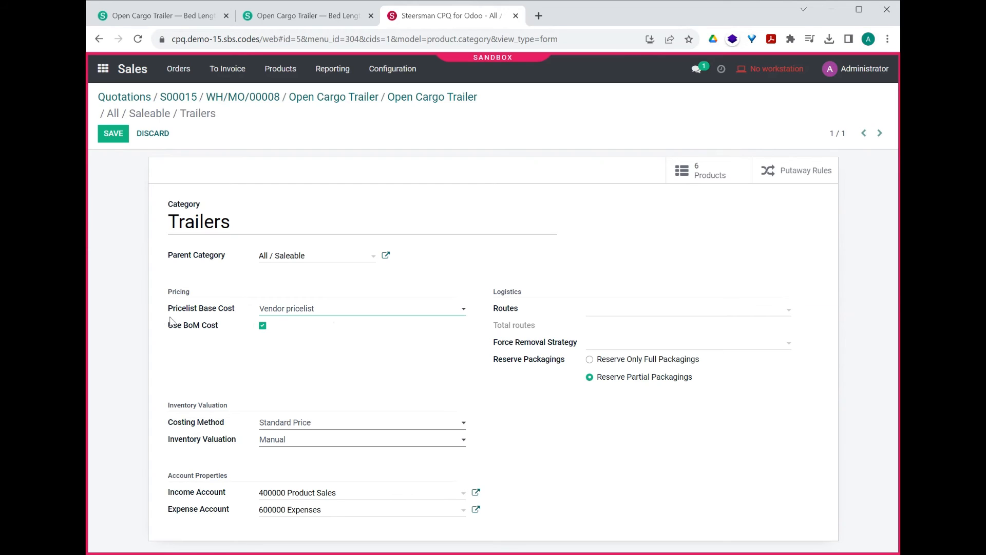
click(140, 313)
drag(237, 223, 103, 223)
click(234, 202)
double_click(199, 330)
click(245, 372)
click(150, 135)
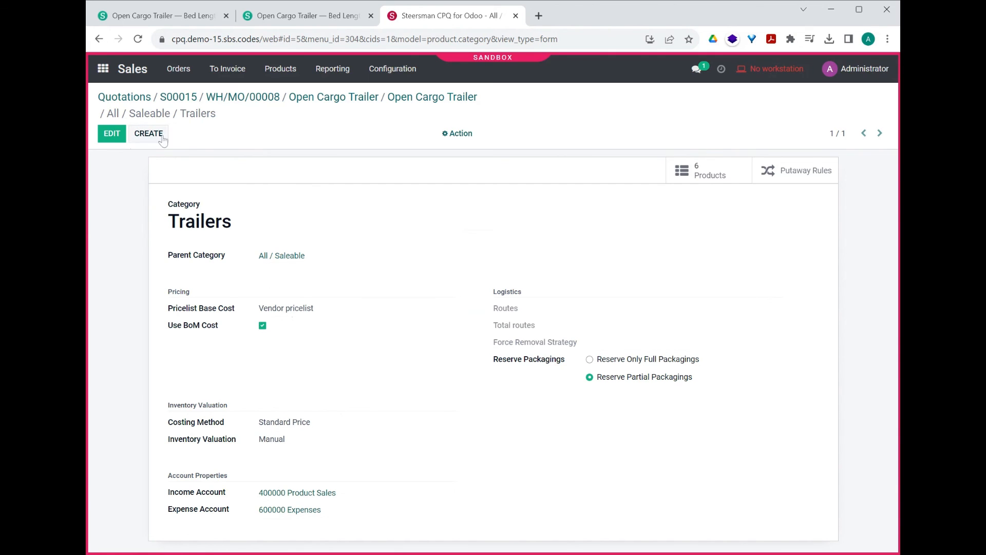
Step: Switch to PIM and examine the margin formula of the Default entry in Margin Formulas
click(105, 71)
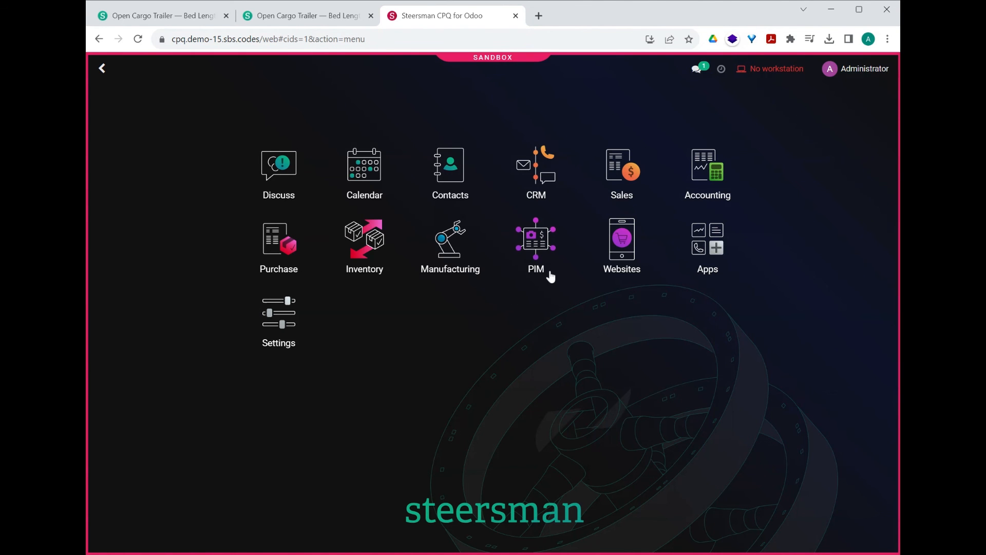
click(545, 254)
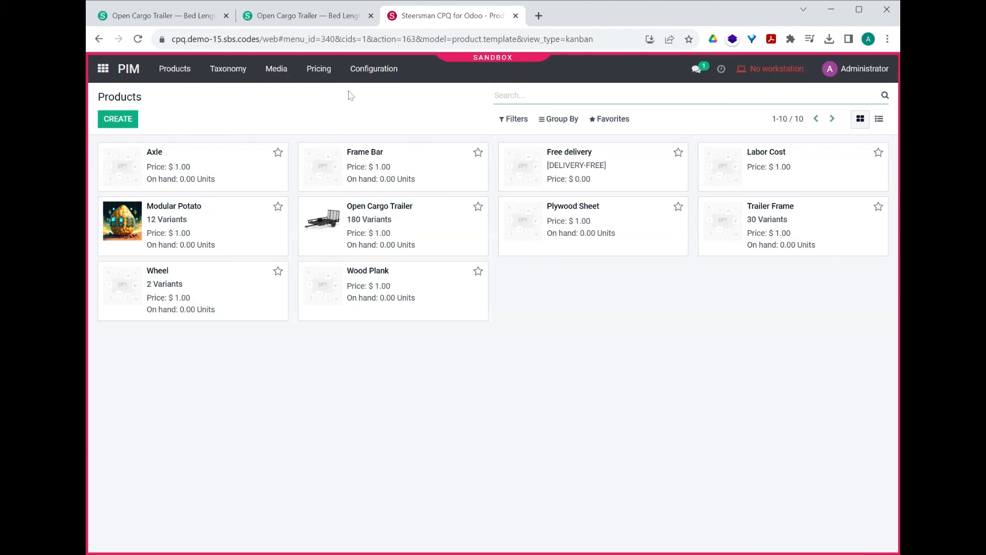
click(324, 71)
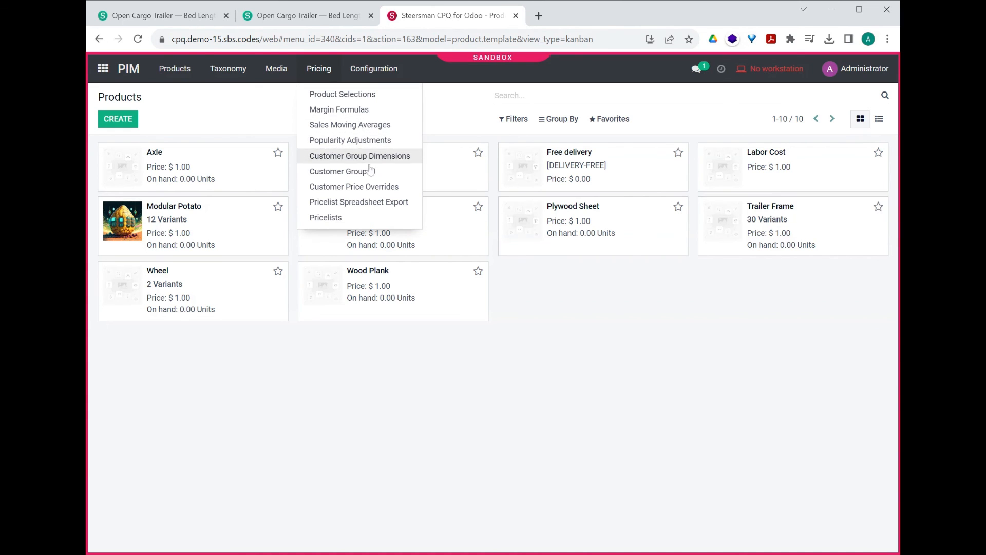
click(328, 111)
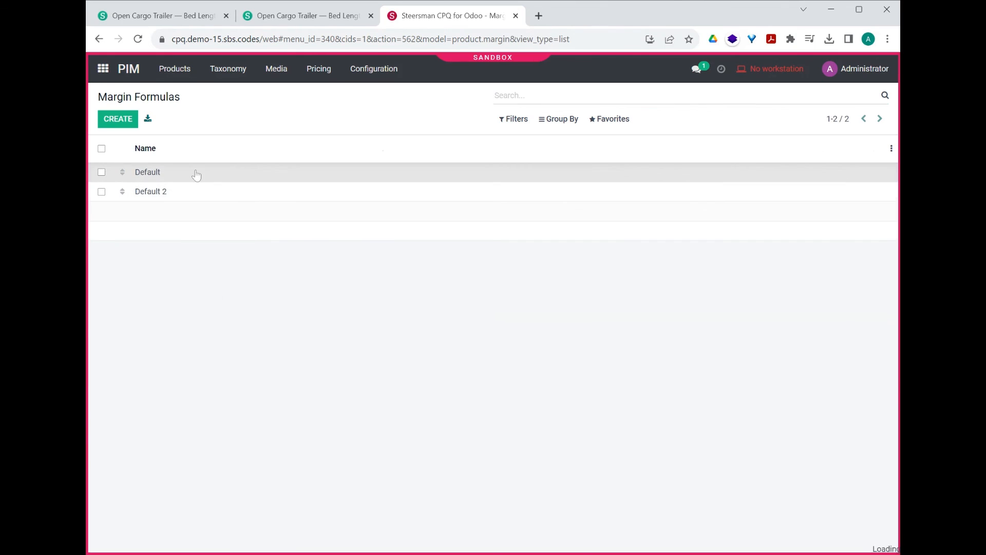
click(196, 175)
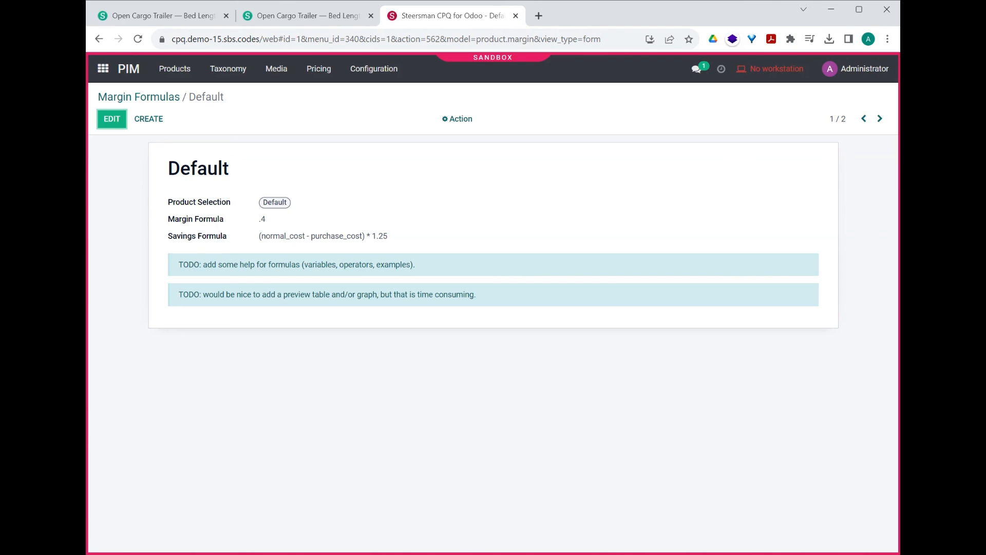
drag(265, 220, 257, 221)
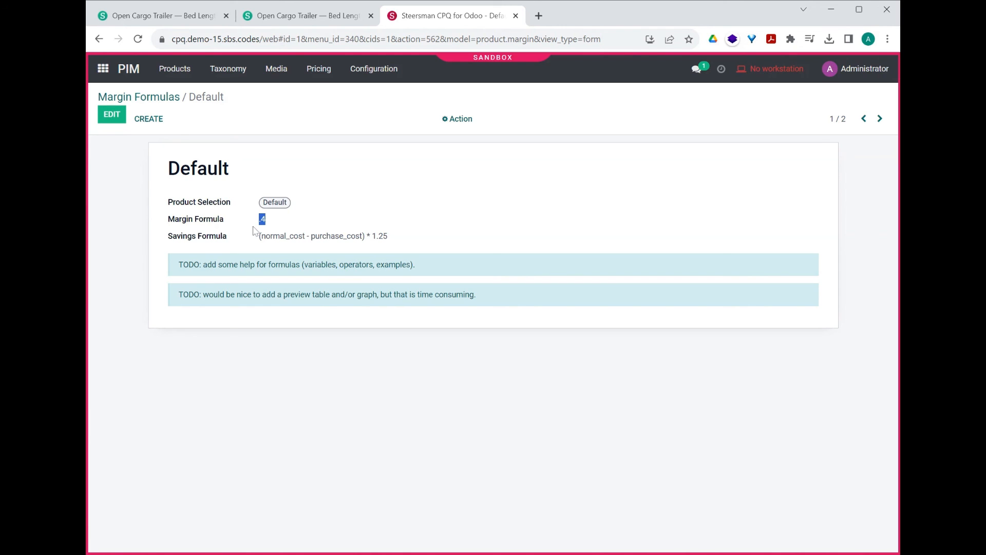
click(286, 225)
Step: Review the Public Pricelist's price rule and its margin formula, discard without changes, and return to the app overview
click(320, 72)
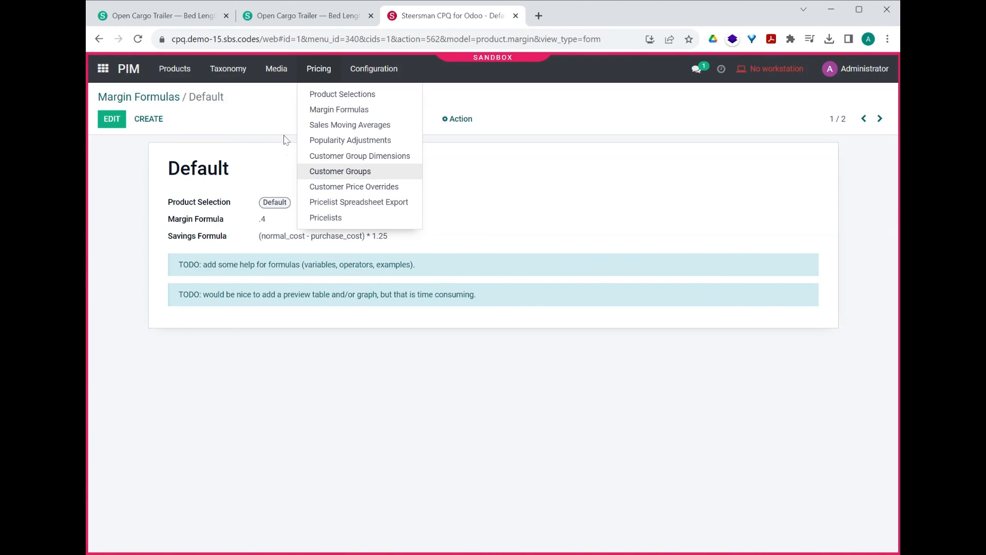
click(357, 223)
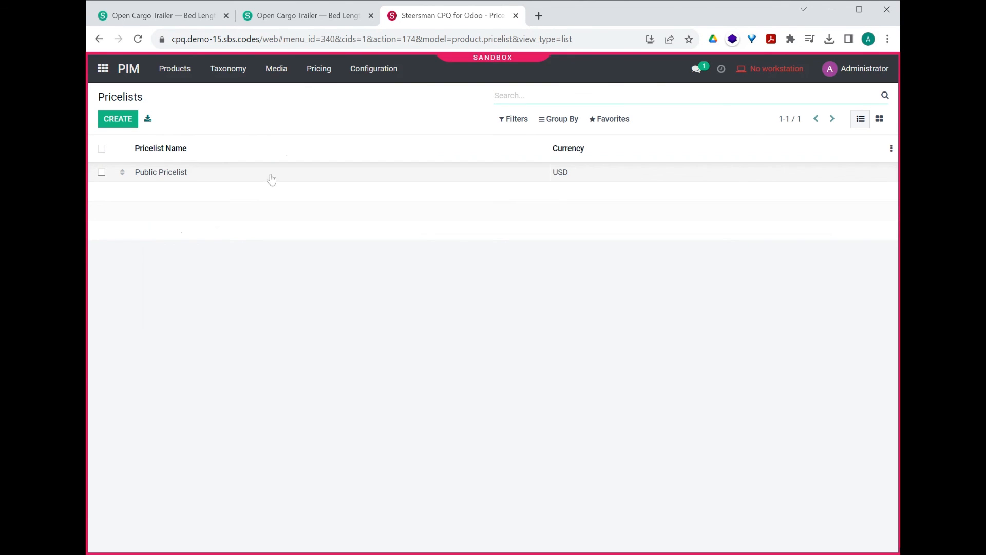
click(276, 177)
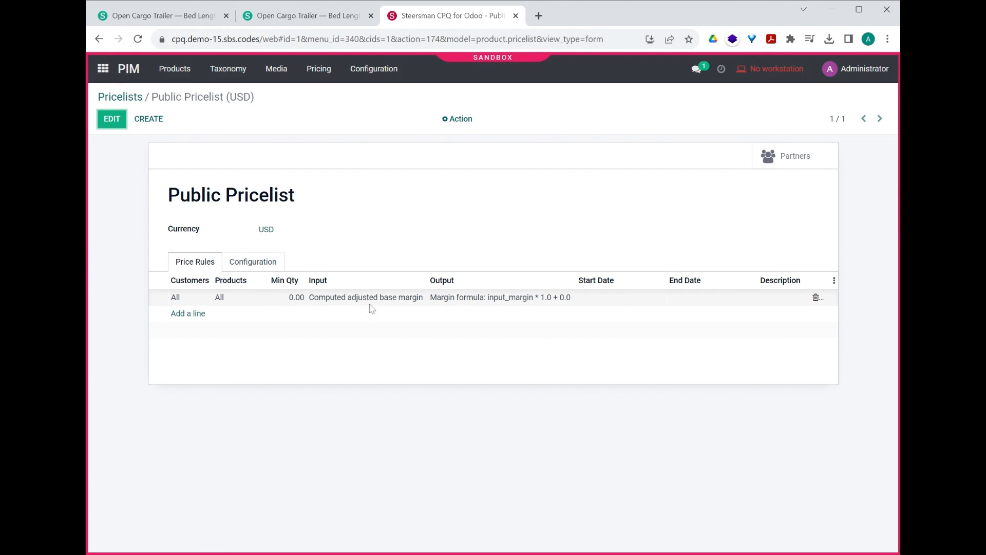
click(337, 297)
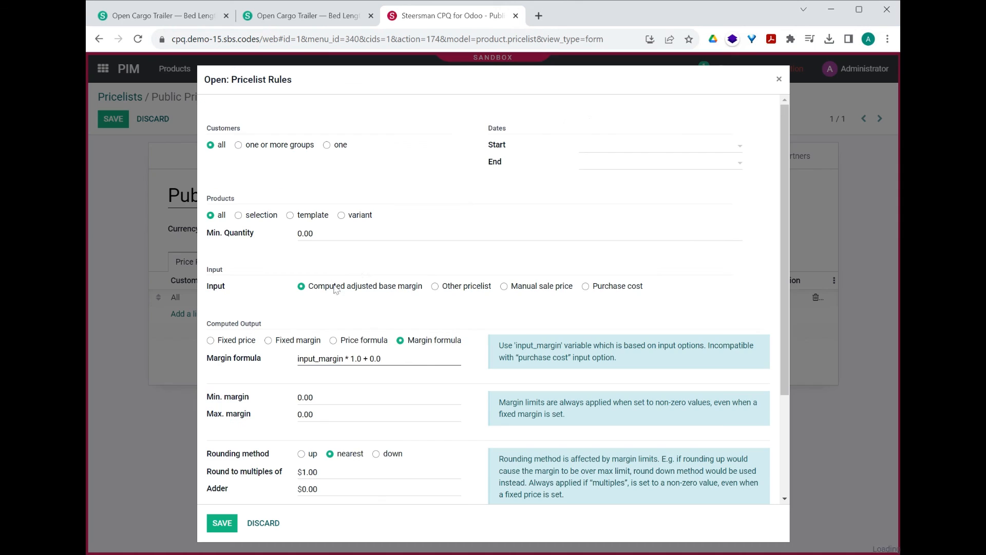
scroll(358, 273, down, 2)
scroll(331, 187, up, 2)
scroll(331, 188, down, 3)
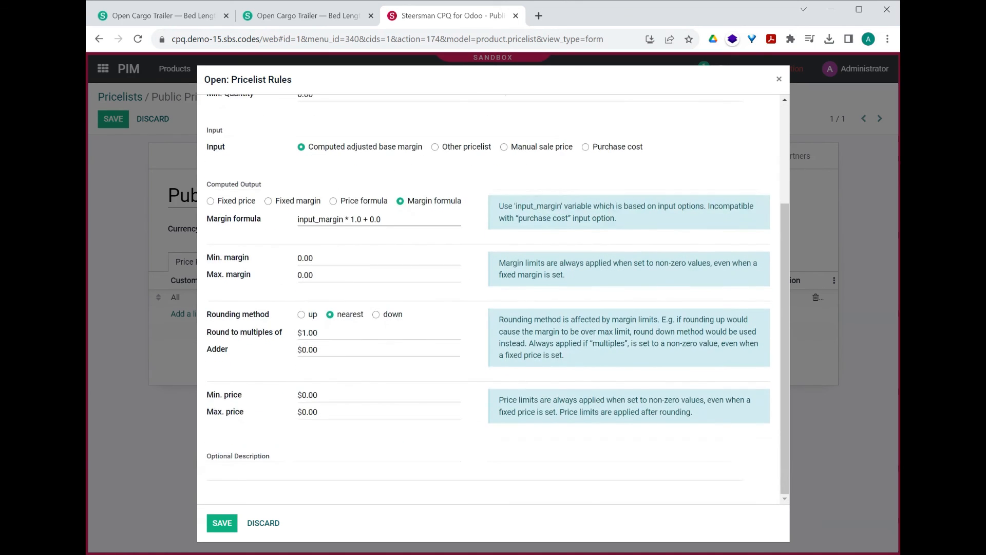
drag(386, 219, 255, 220)
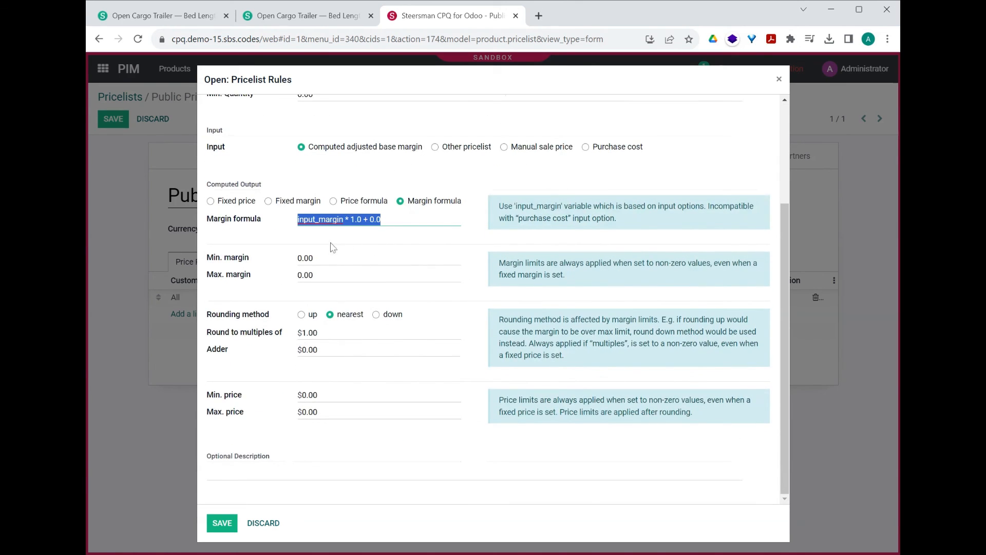
drag(380, 220, 349, 220)
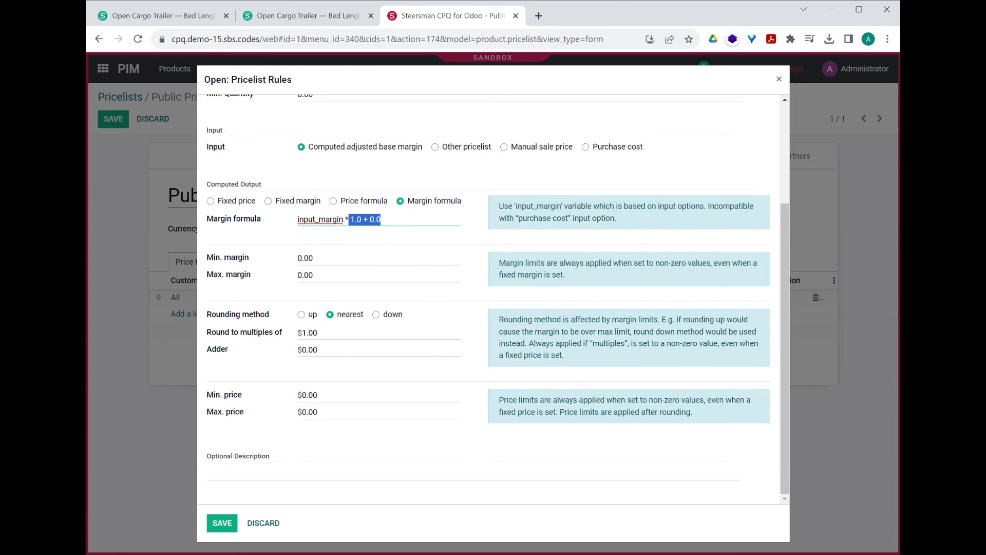
scroll(408, 230, up, 2)
click(263, 522)
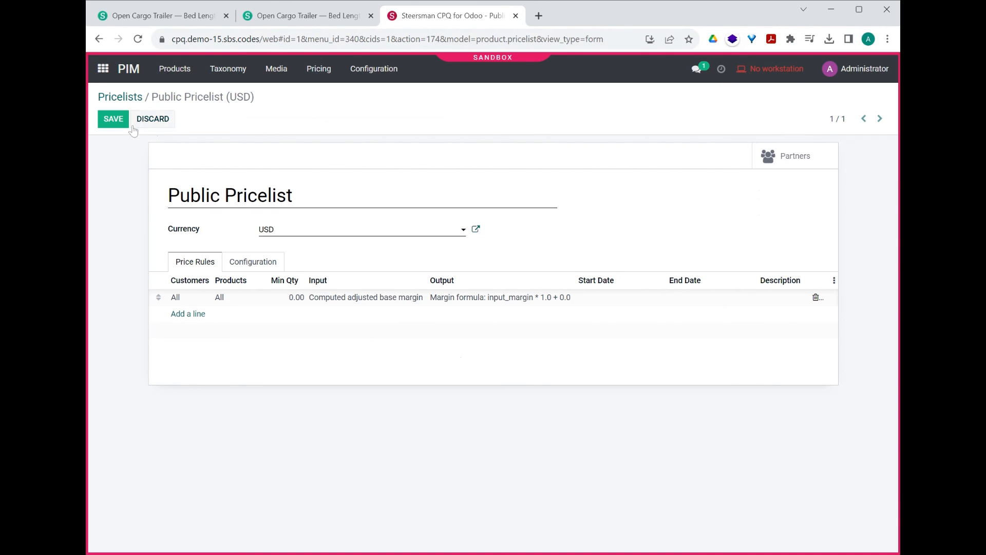
click(153, 123)
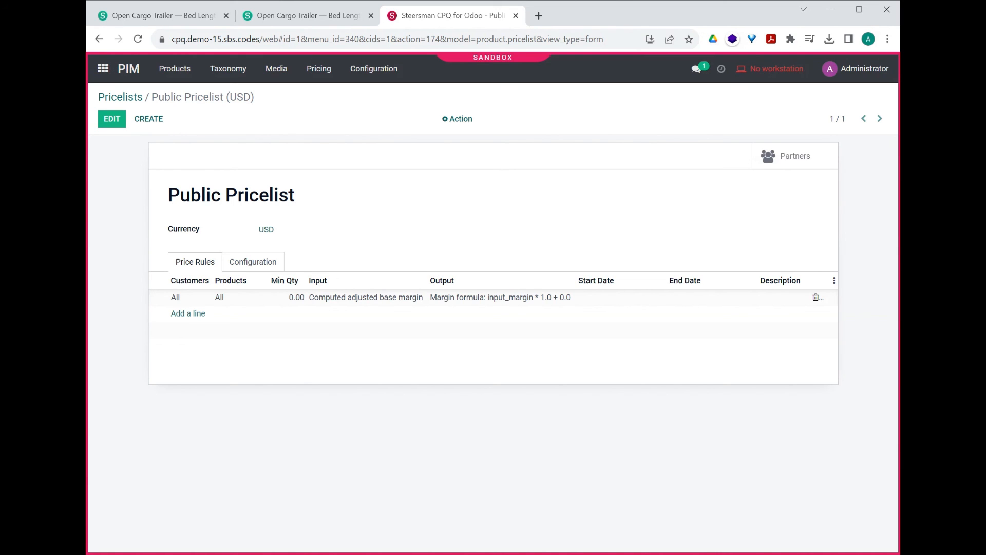
click(103, 69)
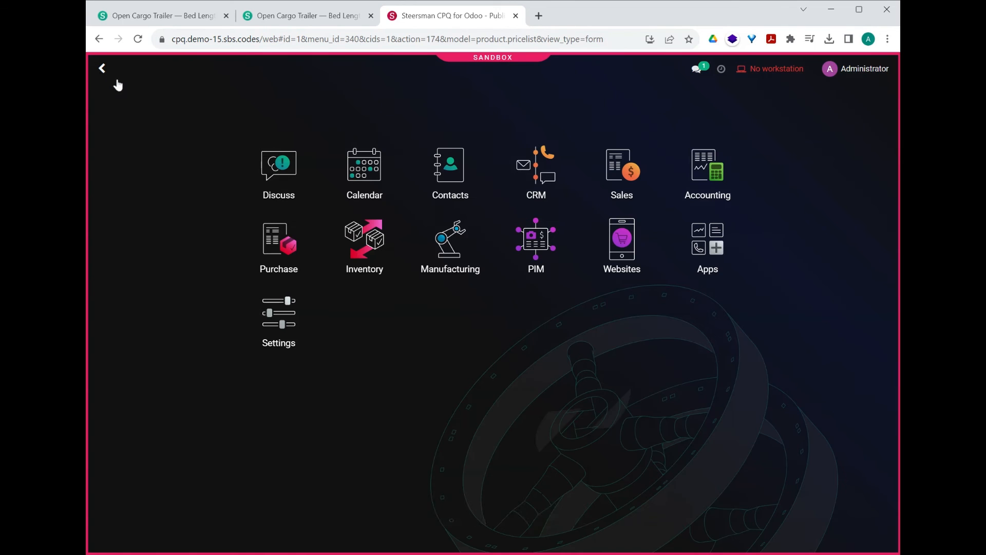